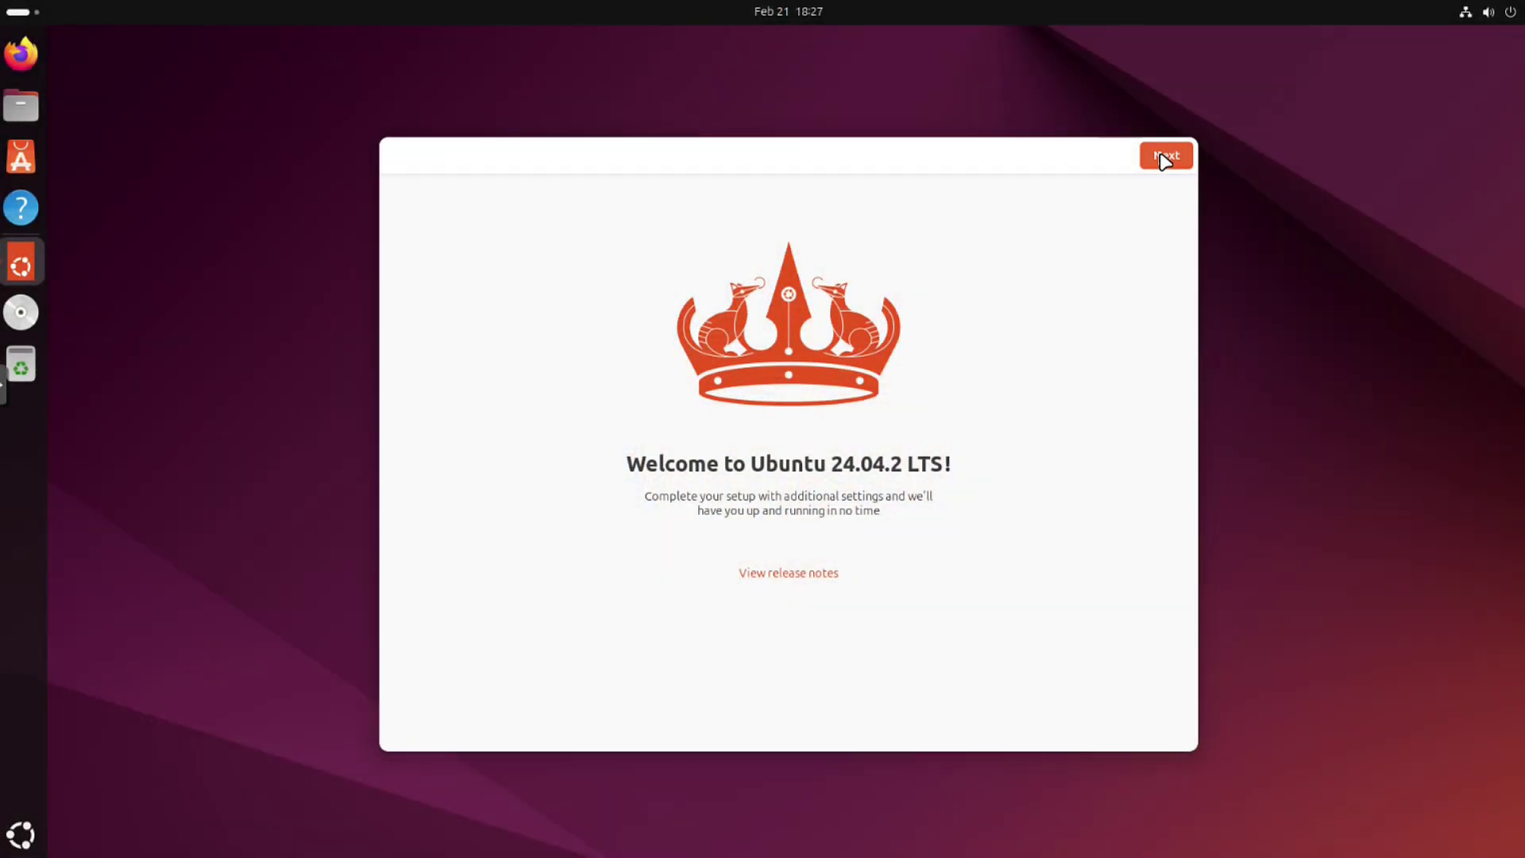
- Finish Ubuntu Welcome setup, skipping Ubuntu Pro and passing the system data page to Ready to go
click(1165, 159)
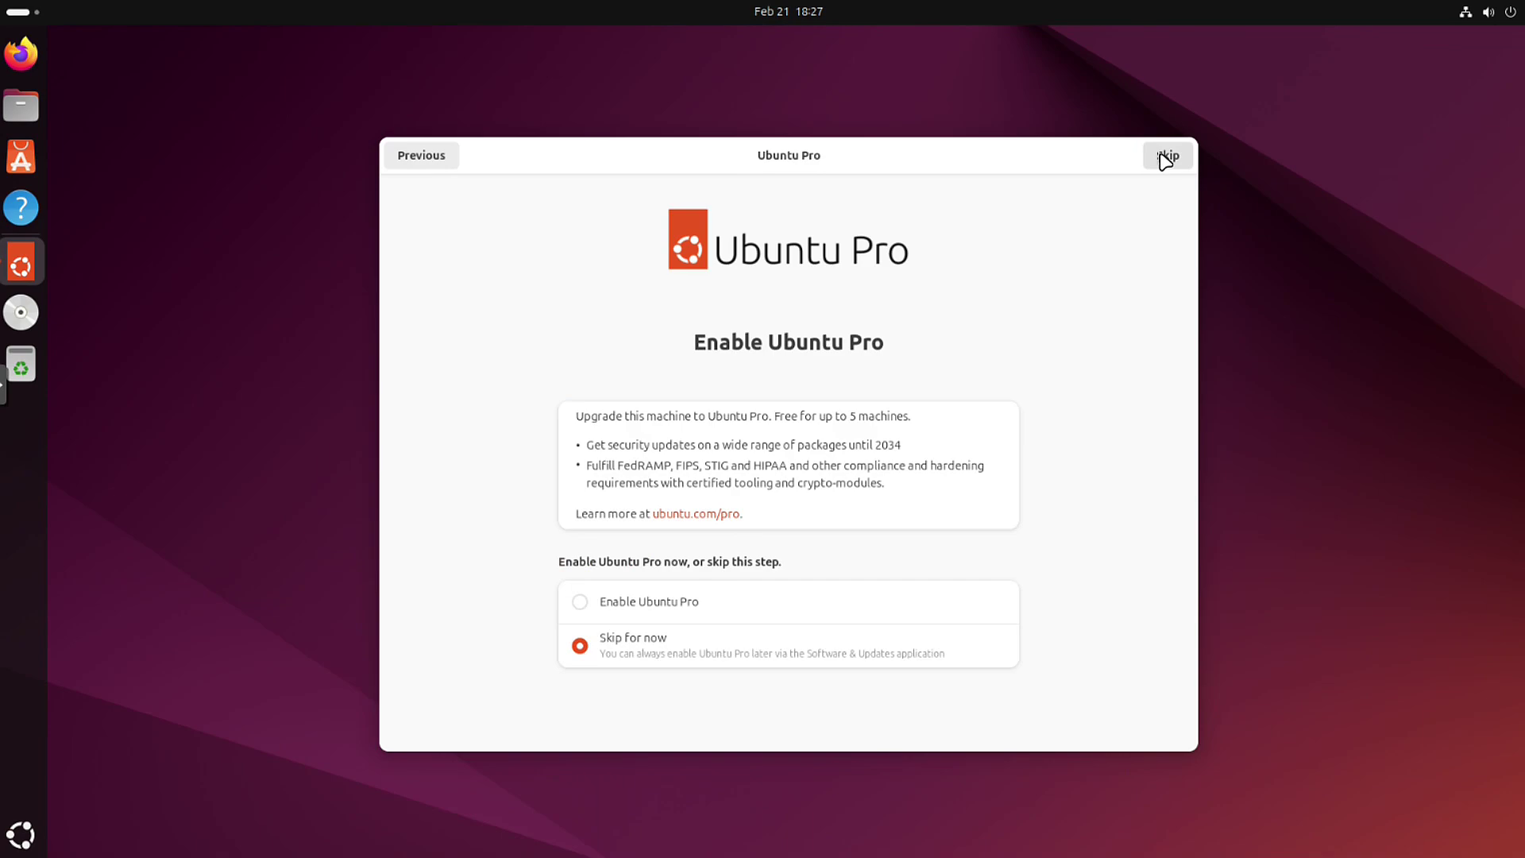
click(1165, 157)
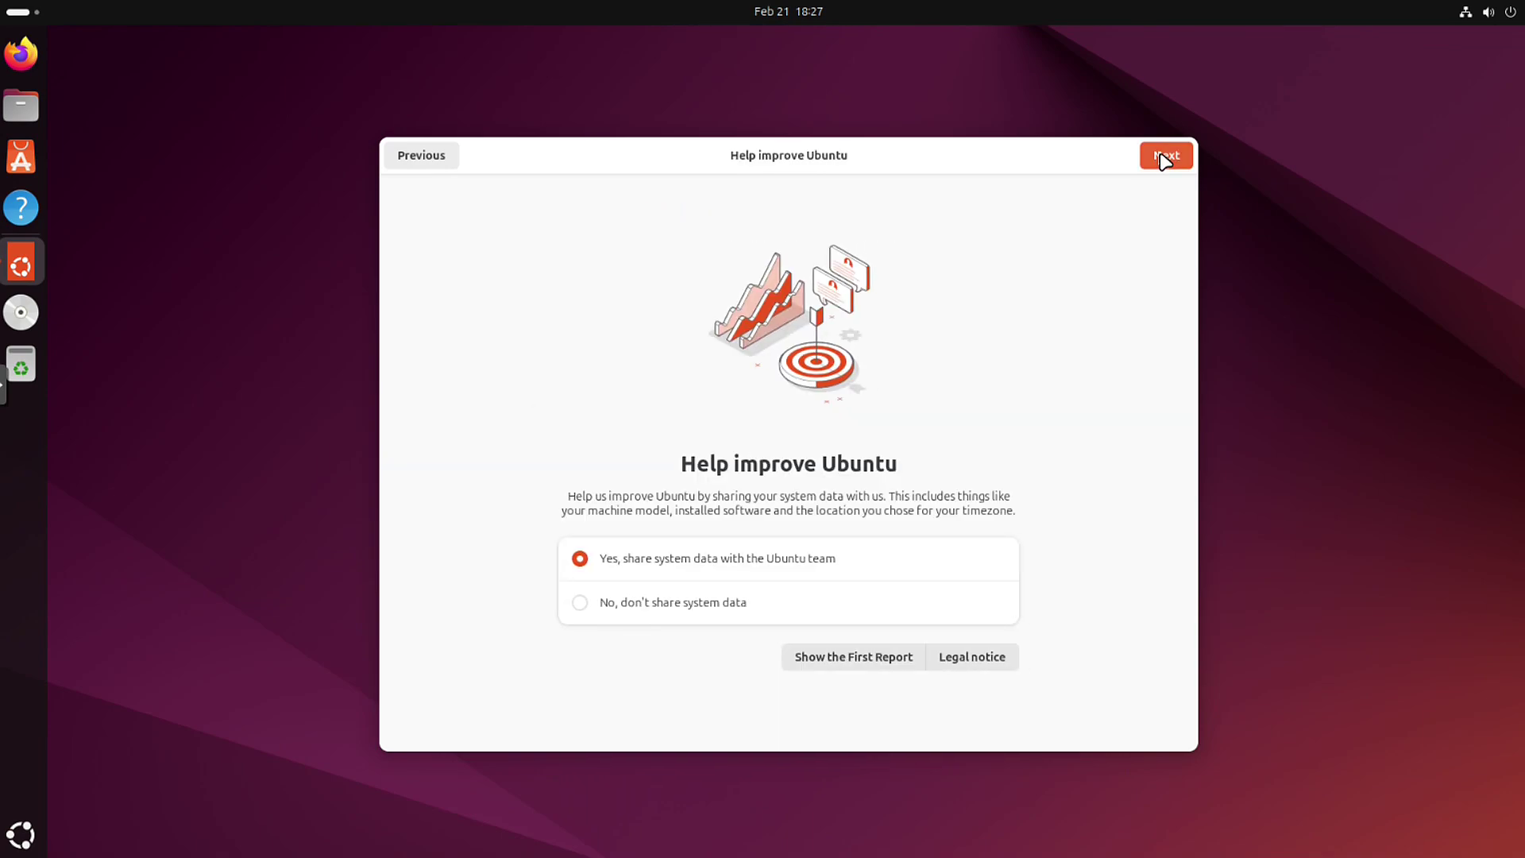
click(1165, 159)
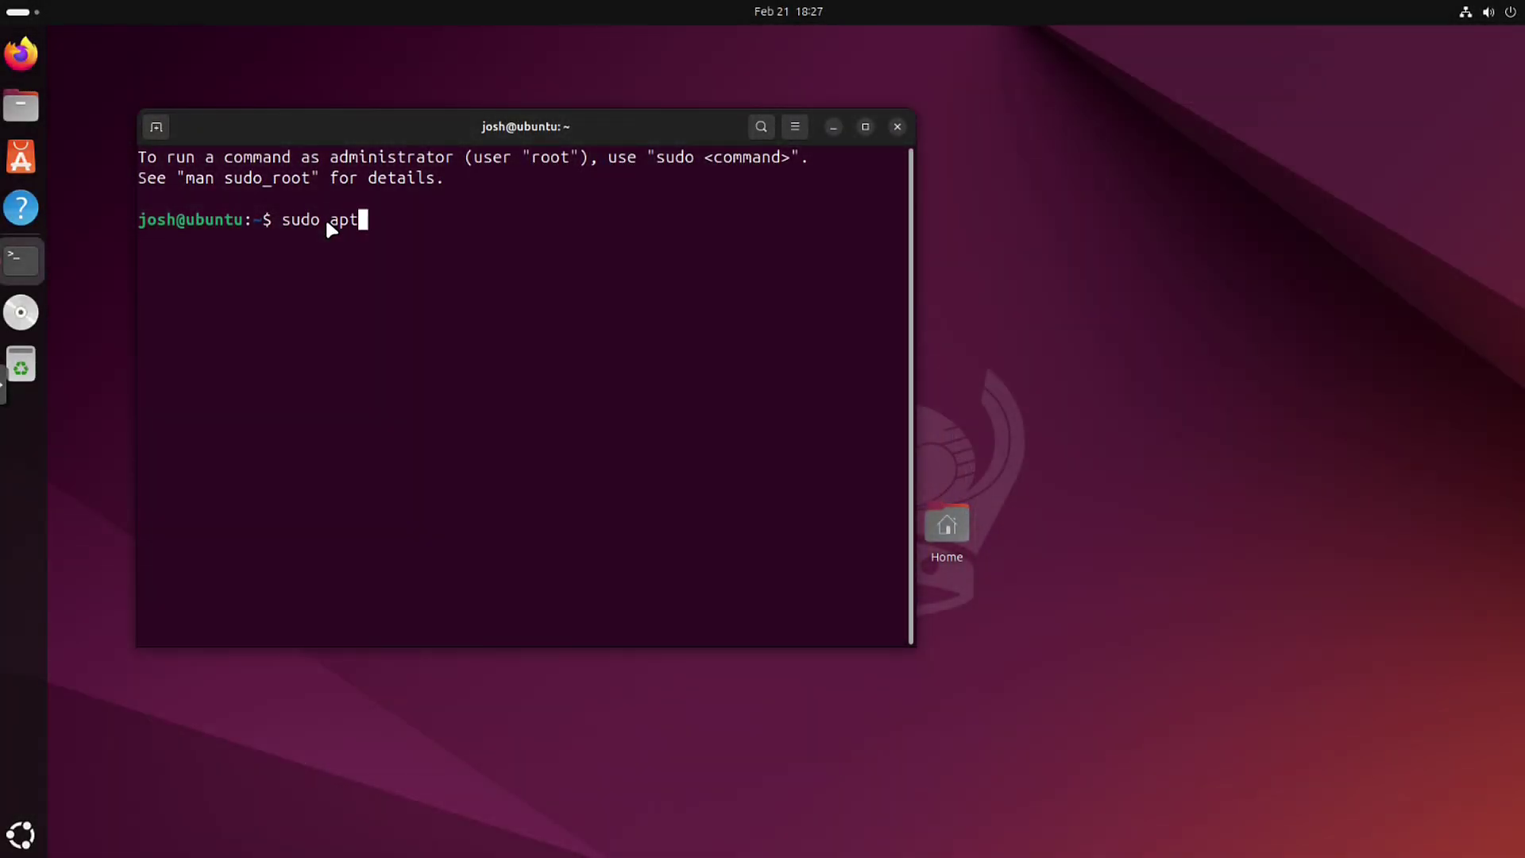
- Run sudo apt update && sudo apt upgrade -y with the admin password, then check the kernel with uname -r
text( sudo apt up)
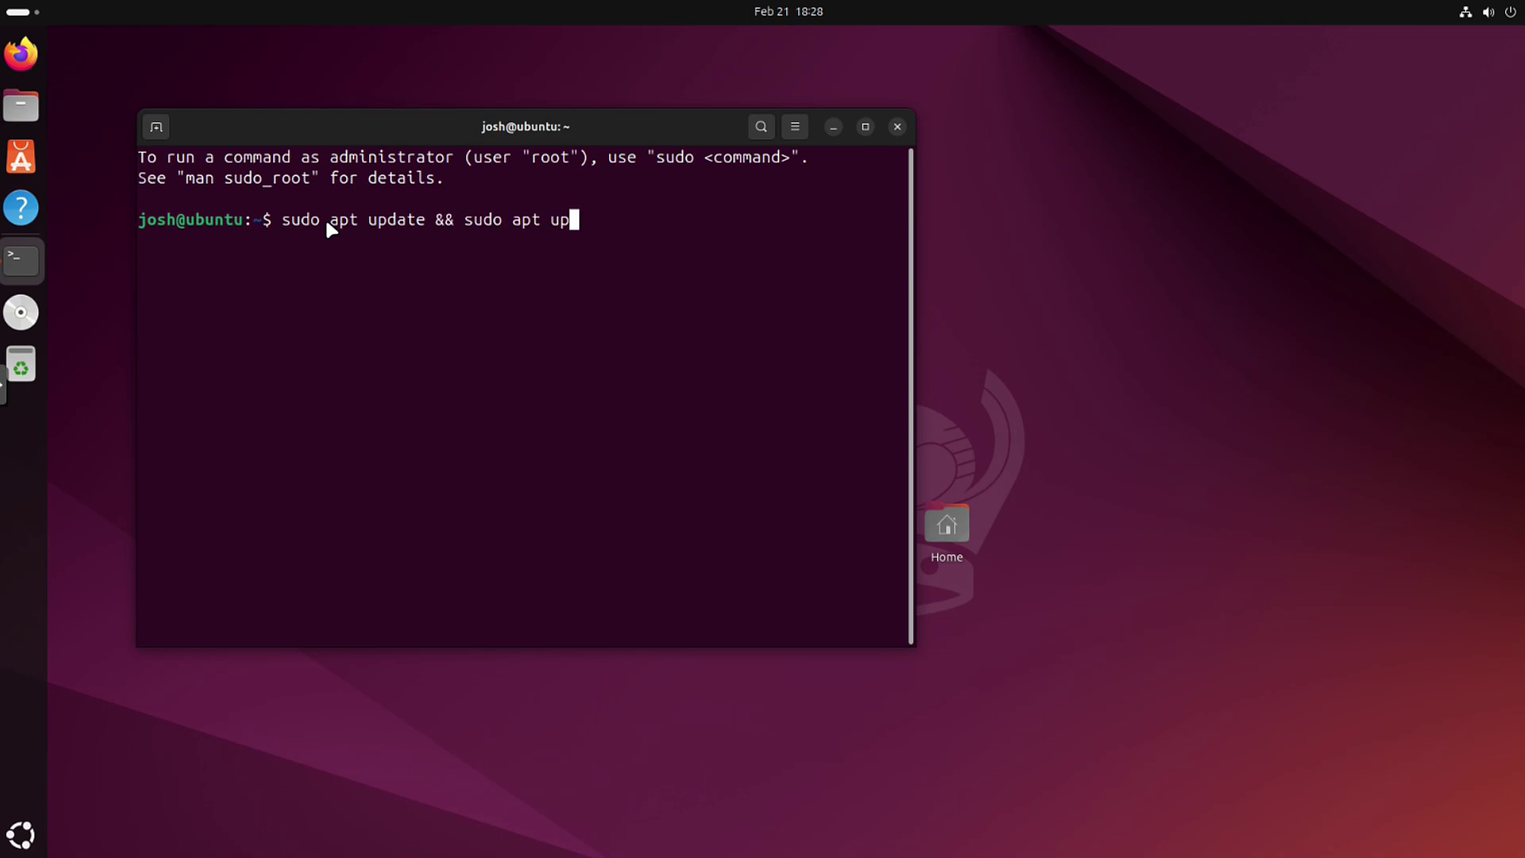
text(grade -y)
key(Return)
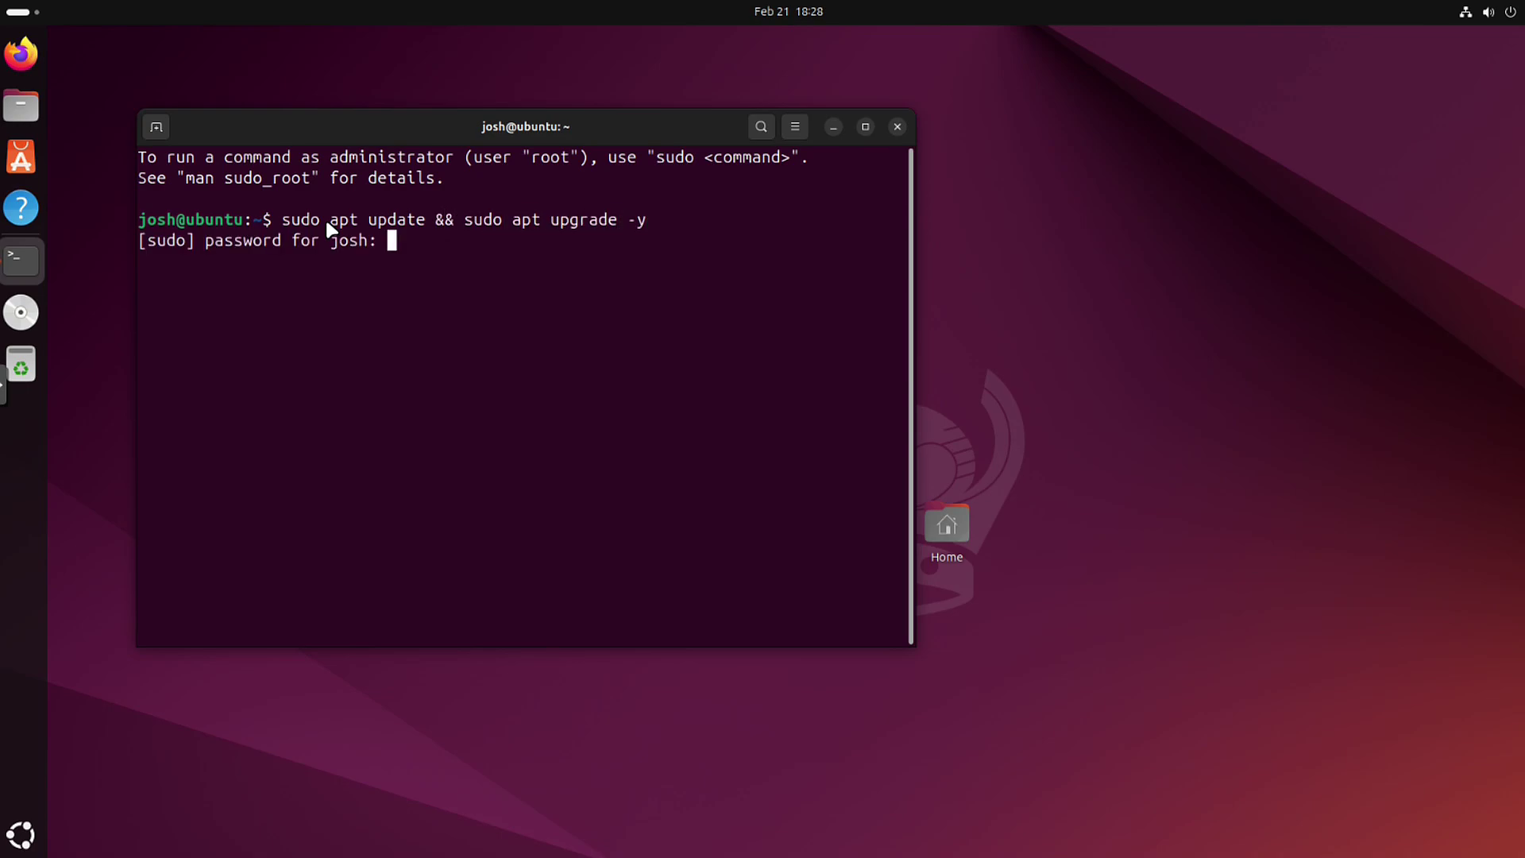
key(Return)
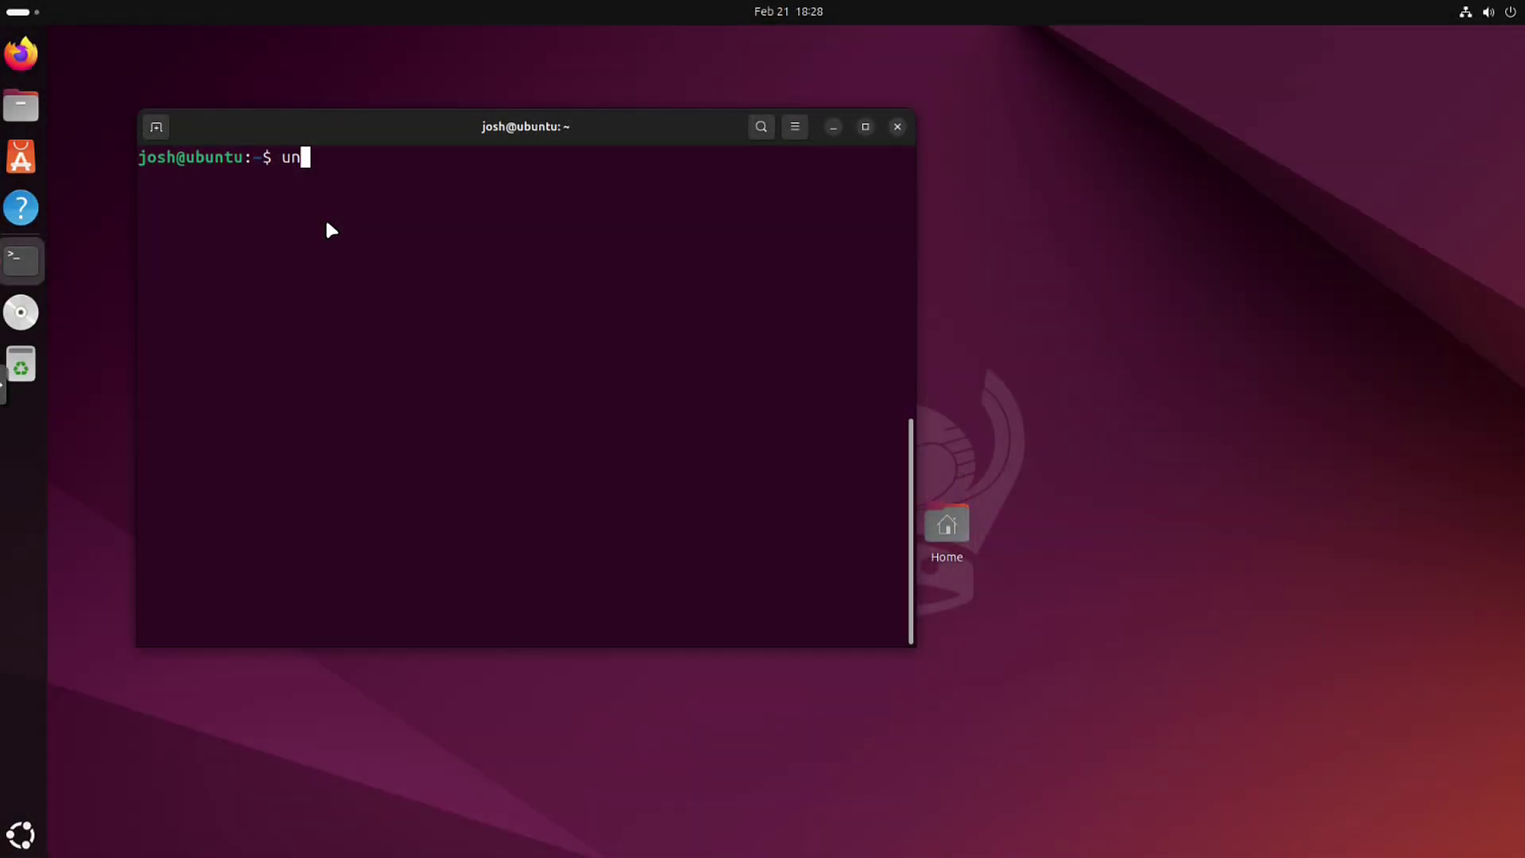
text(name -r)
key(Return)
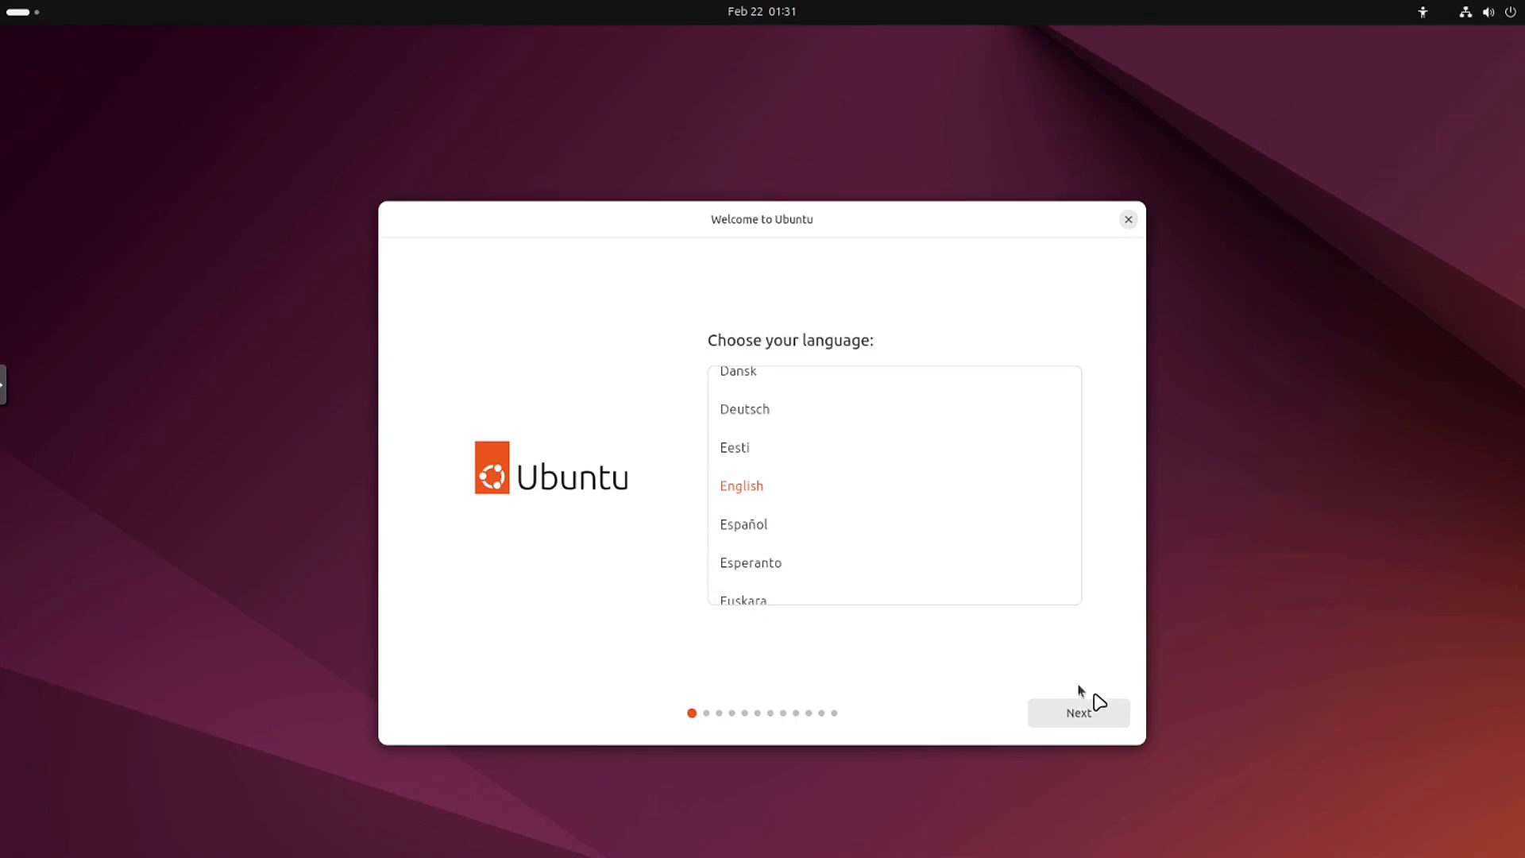
- Keep English, default accessibility, the English (US) keyboard and wired connection, and choose Install Ubuntu
click(1084, 717)
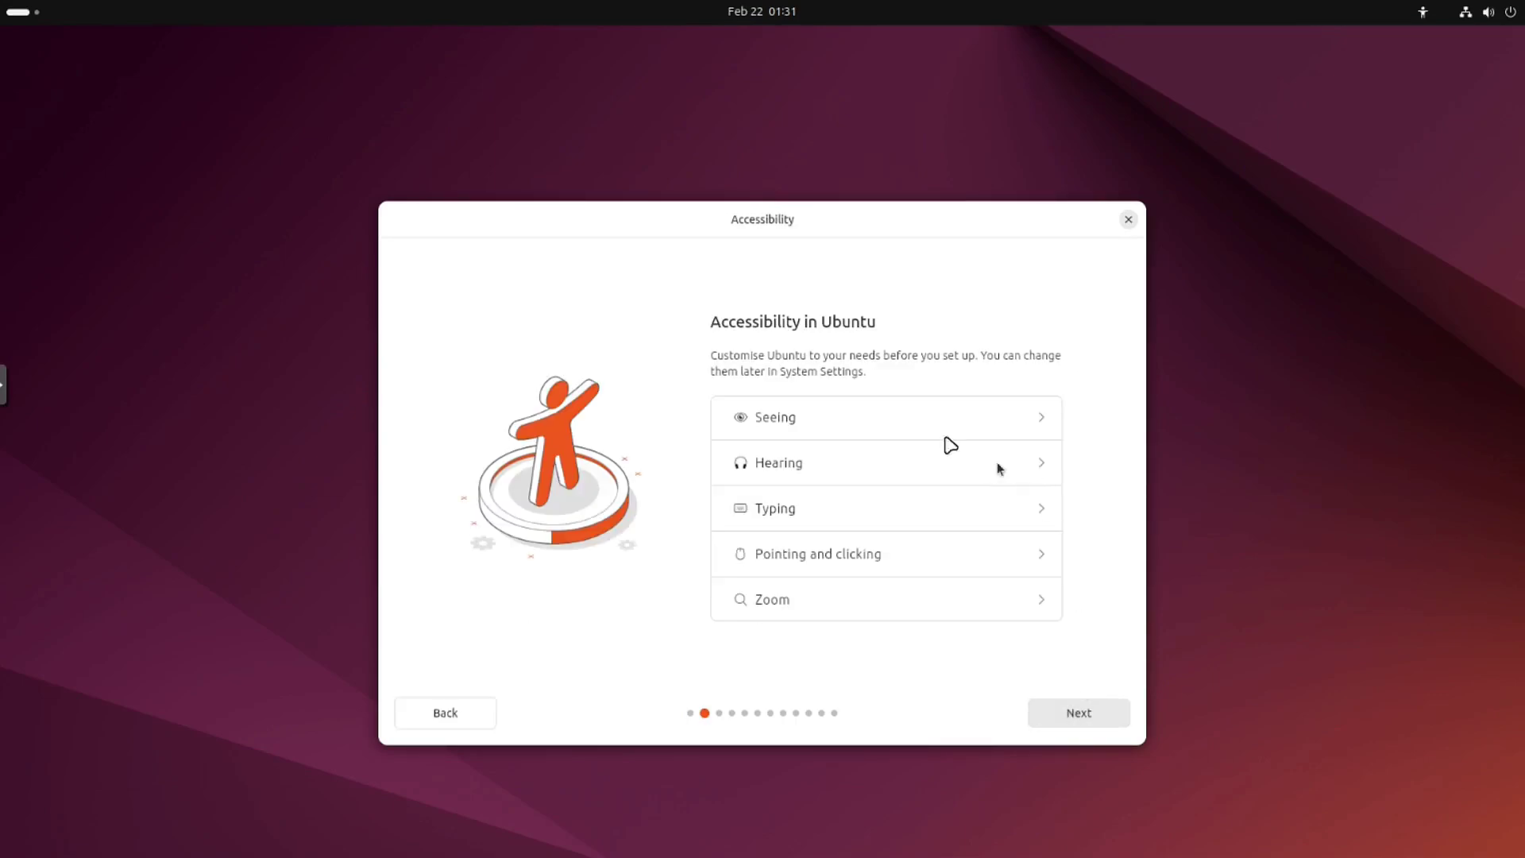
click(1096, 723)
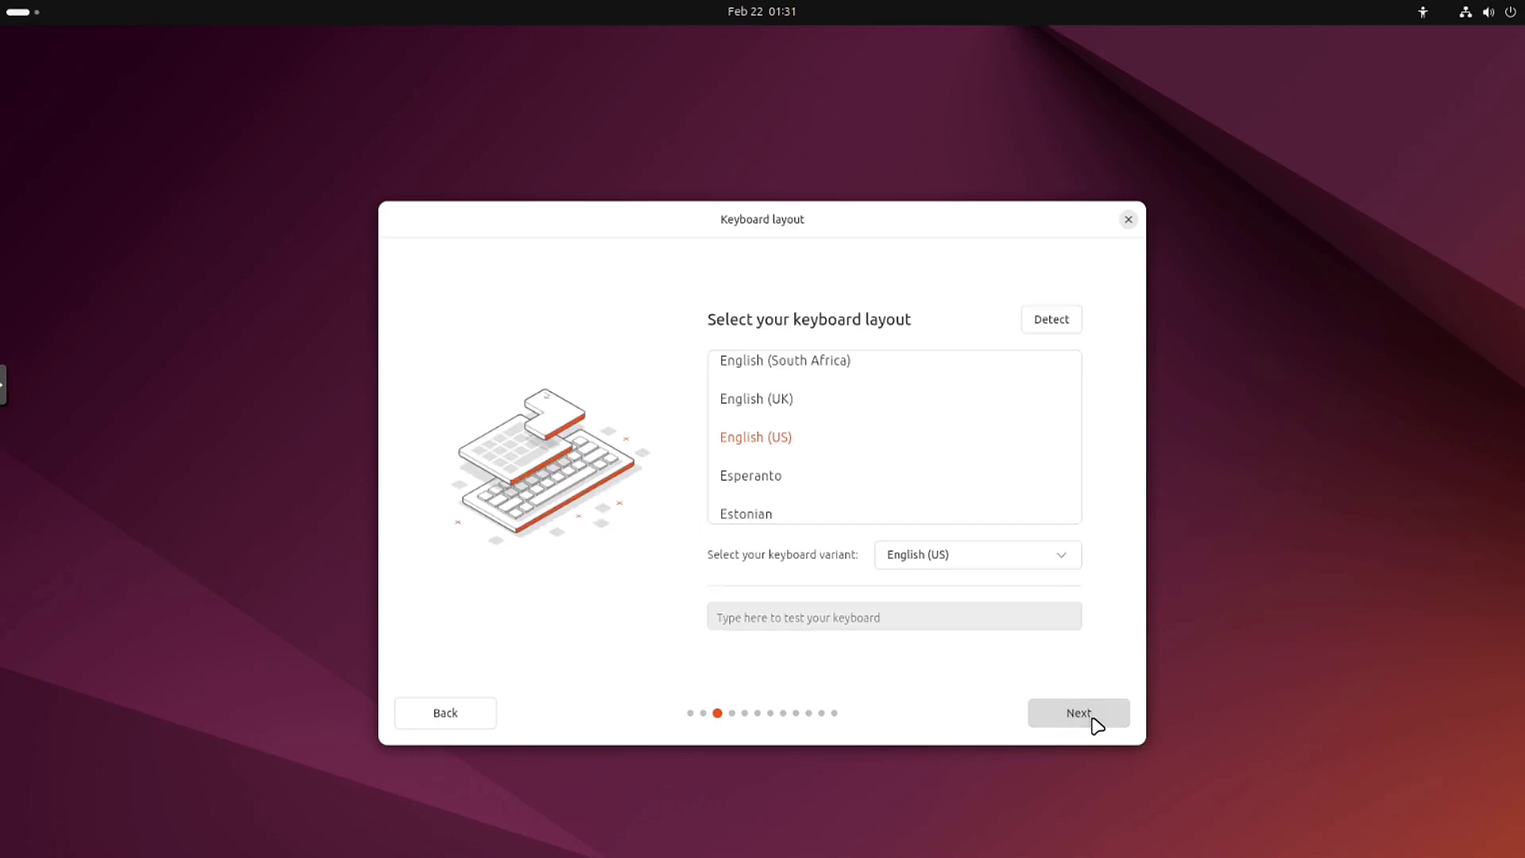
click(1087, 713)
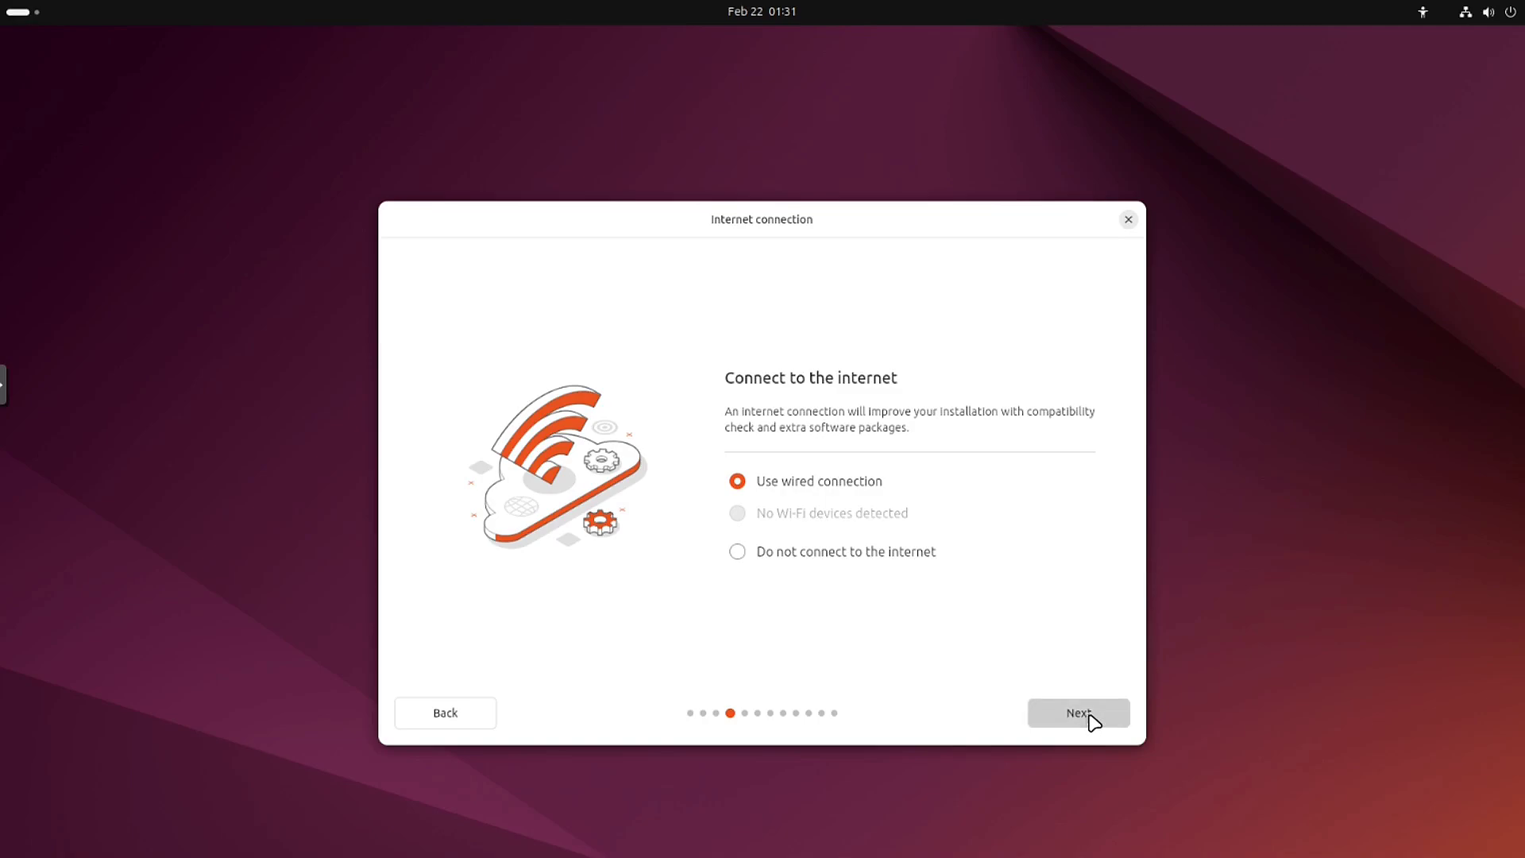
click(1090, 716)
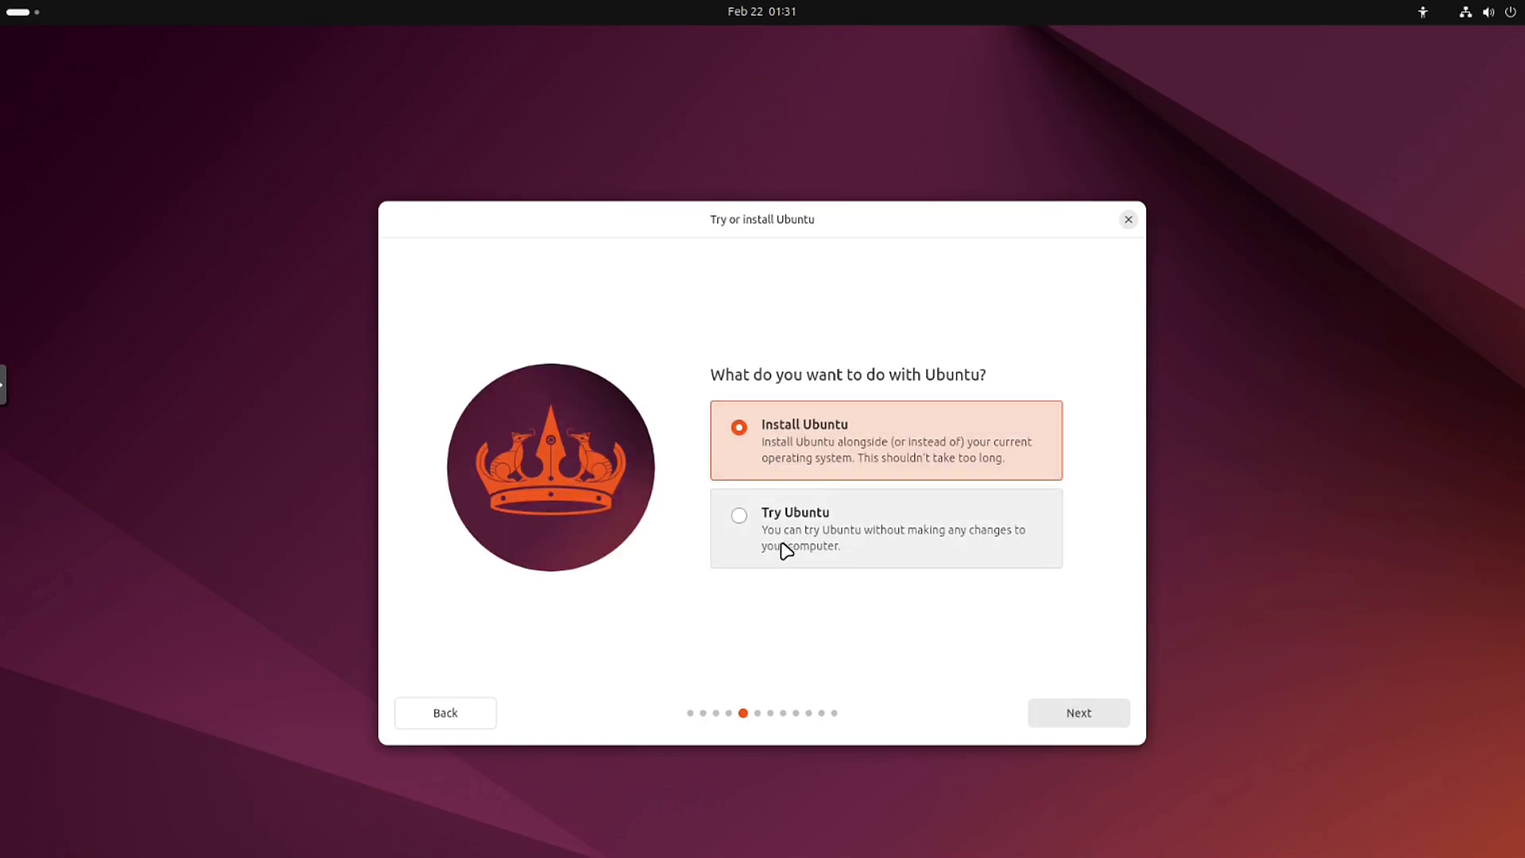
click(1082, 717)
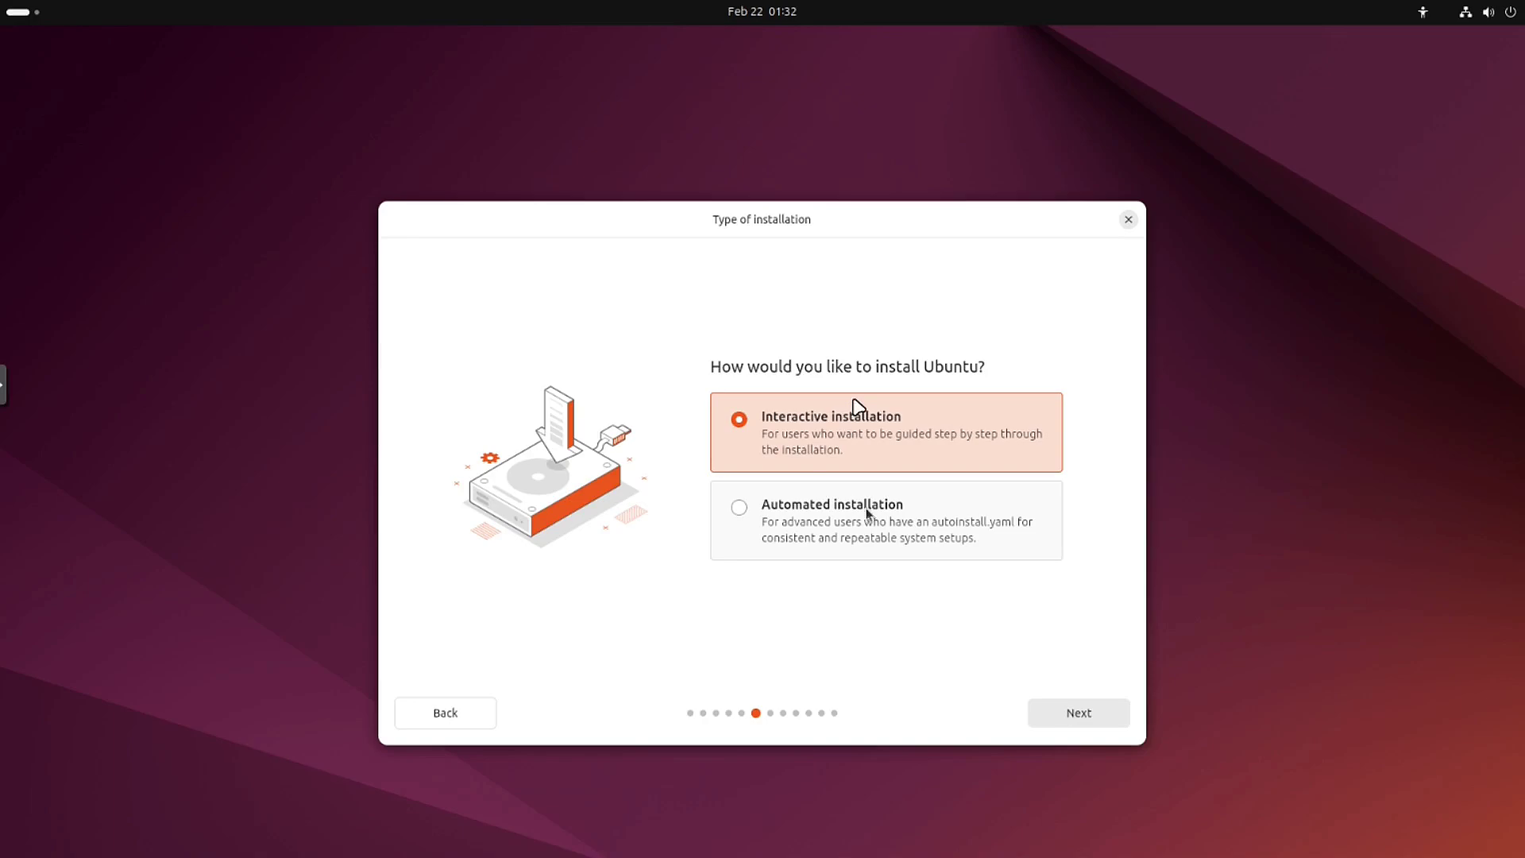
- Choose interactive installation with default apps, enabling third-party drivers and additional media format support
click(1092, 716)
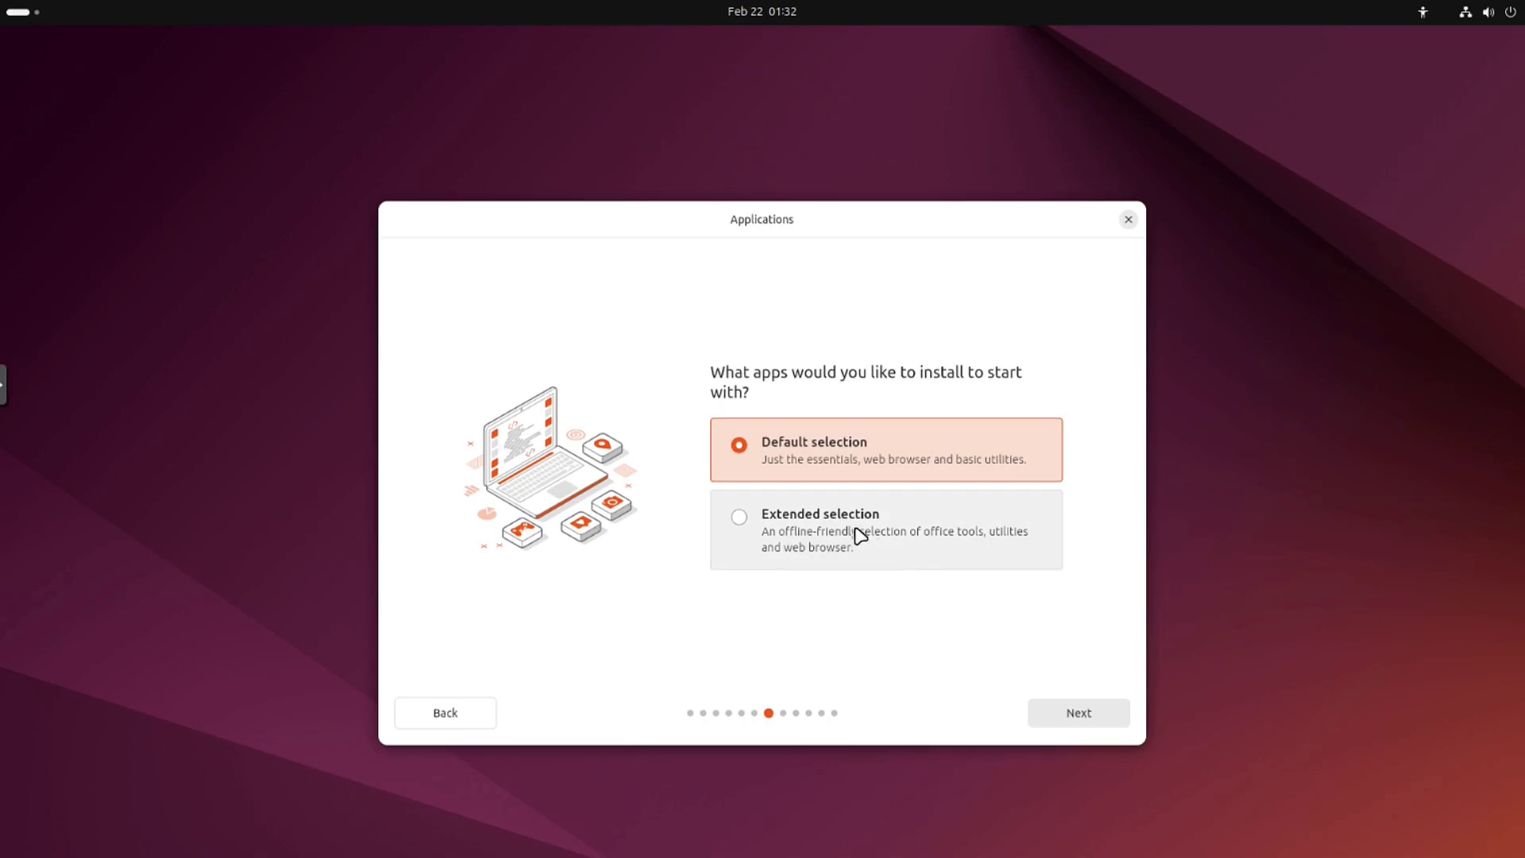
click(1082, 718)
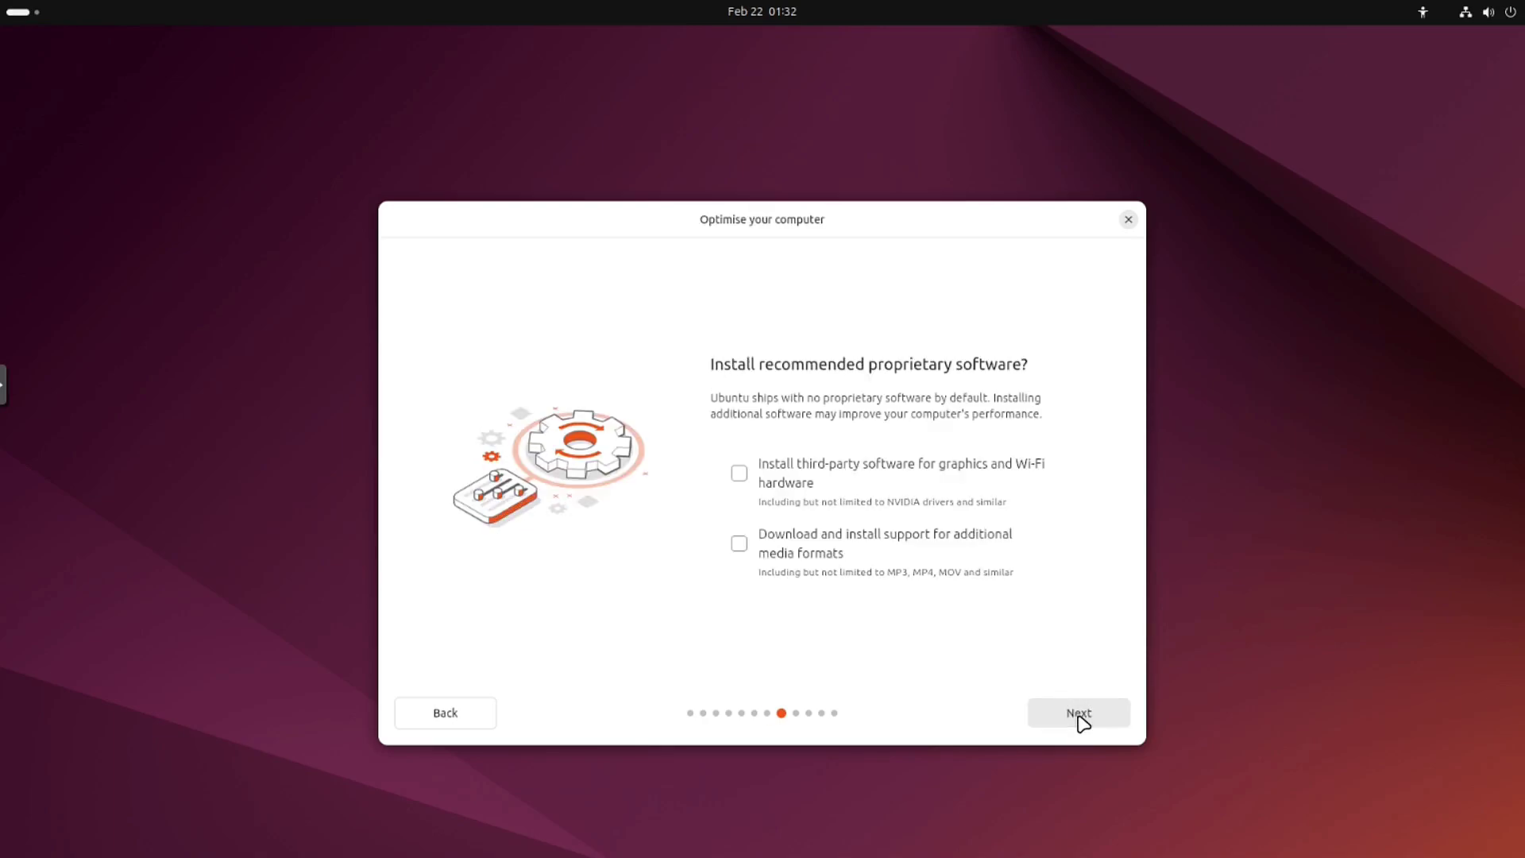
click(740, 475)
click(742, 546)
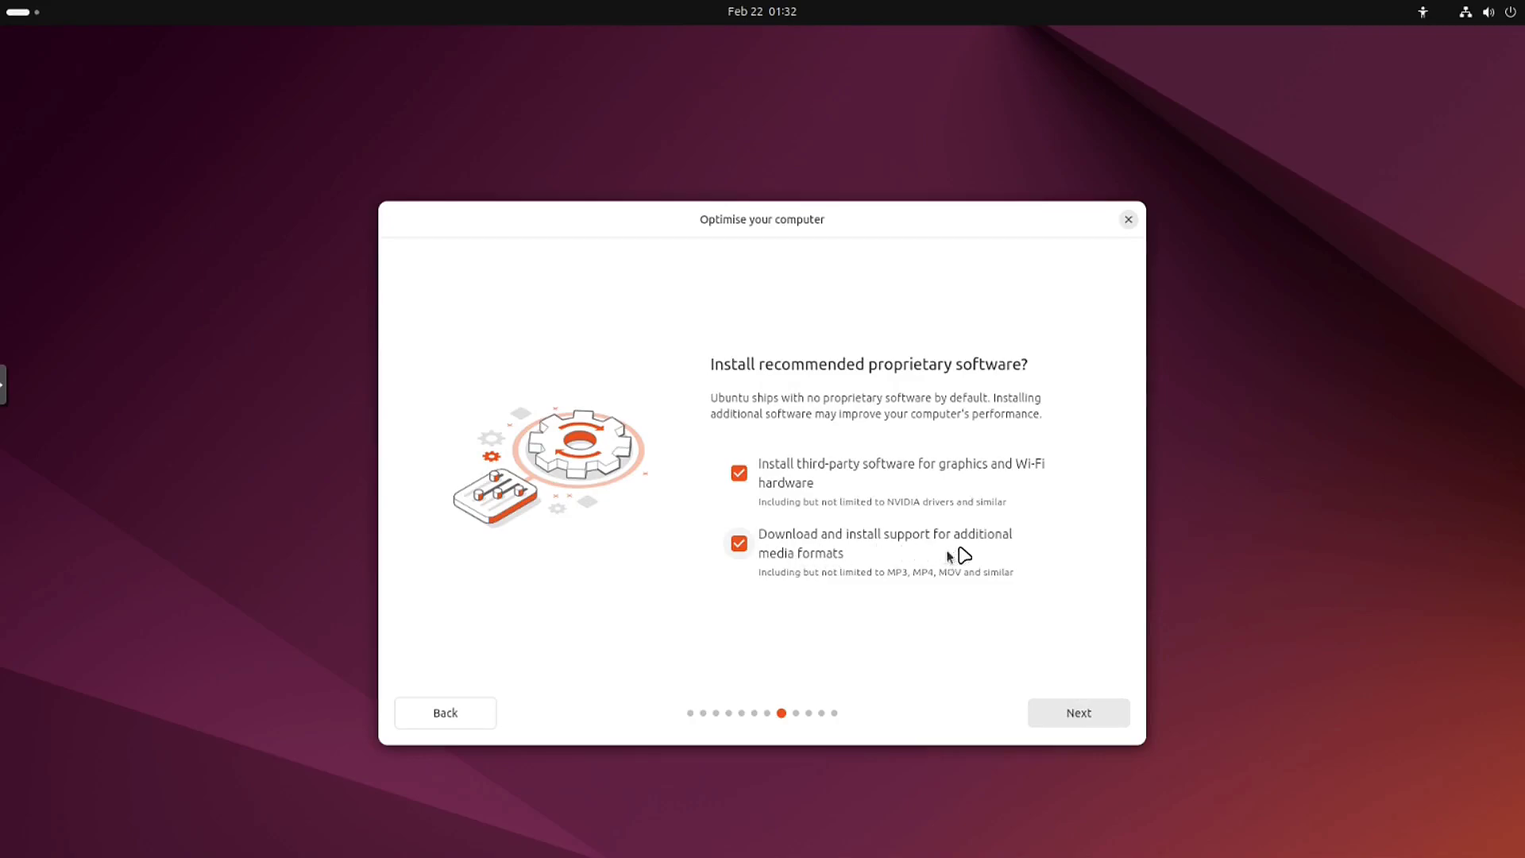
click(1090, 716)
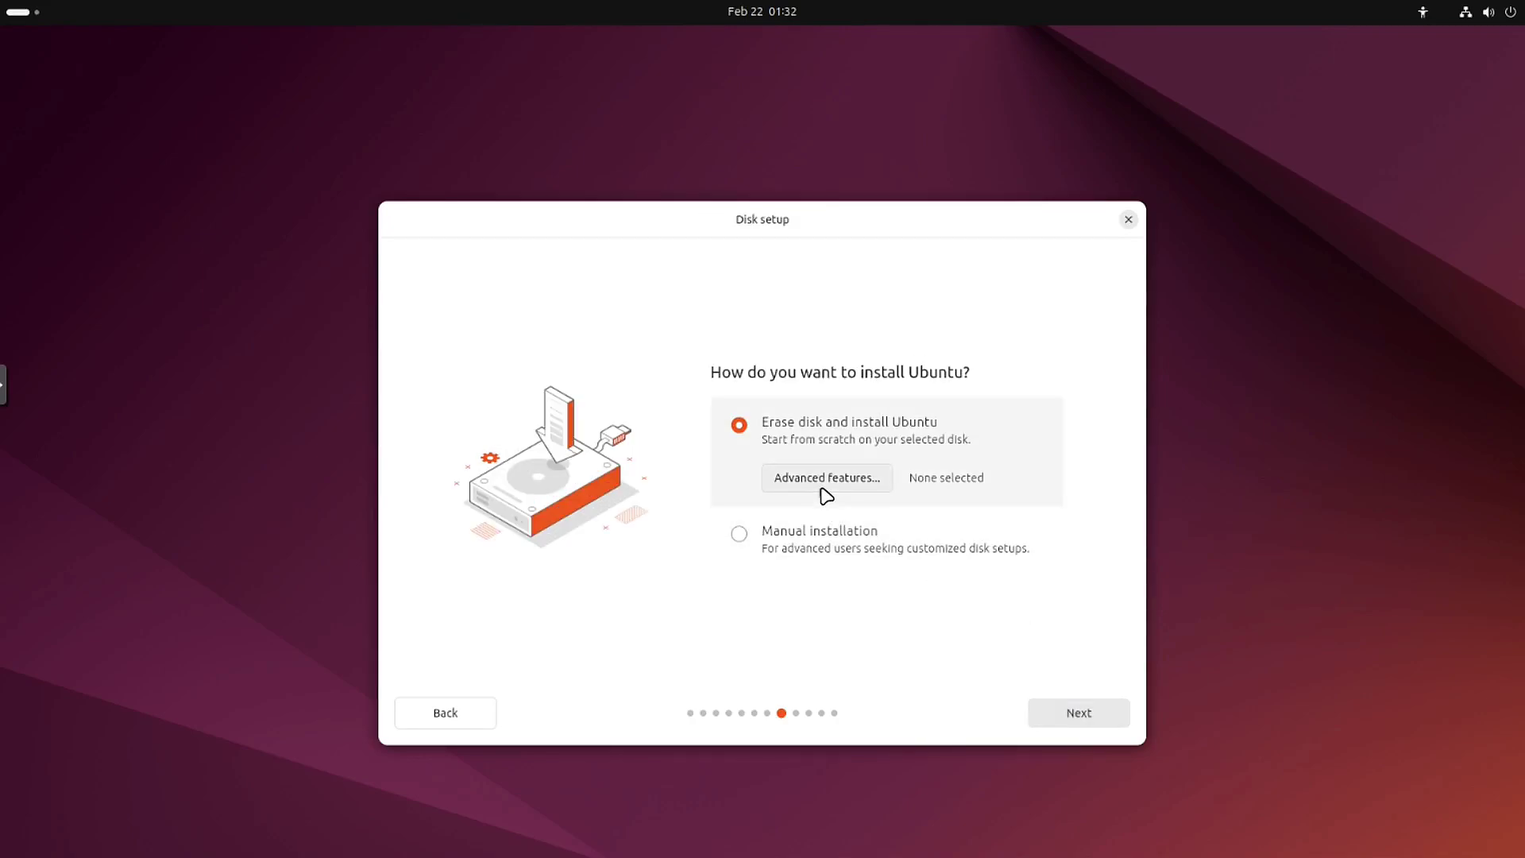
- Set the erase-disk installation's advanced disk feature to Use LVM
click(838, 480)
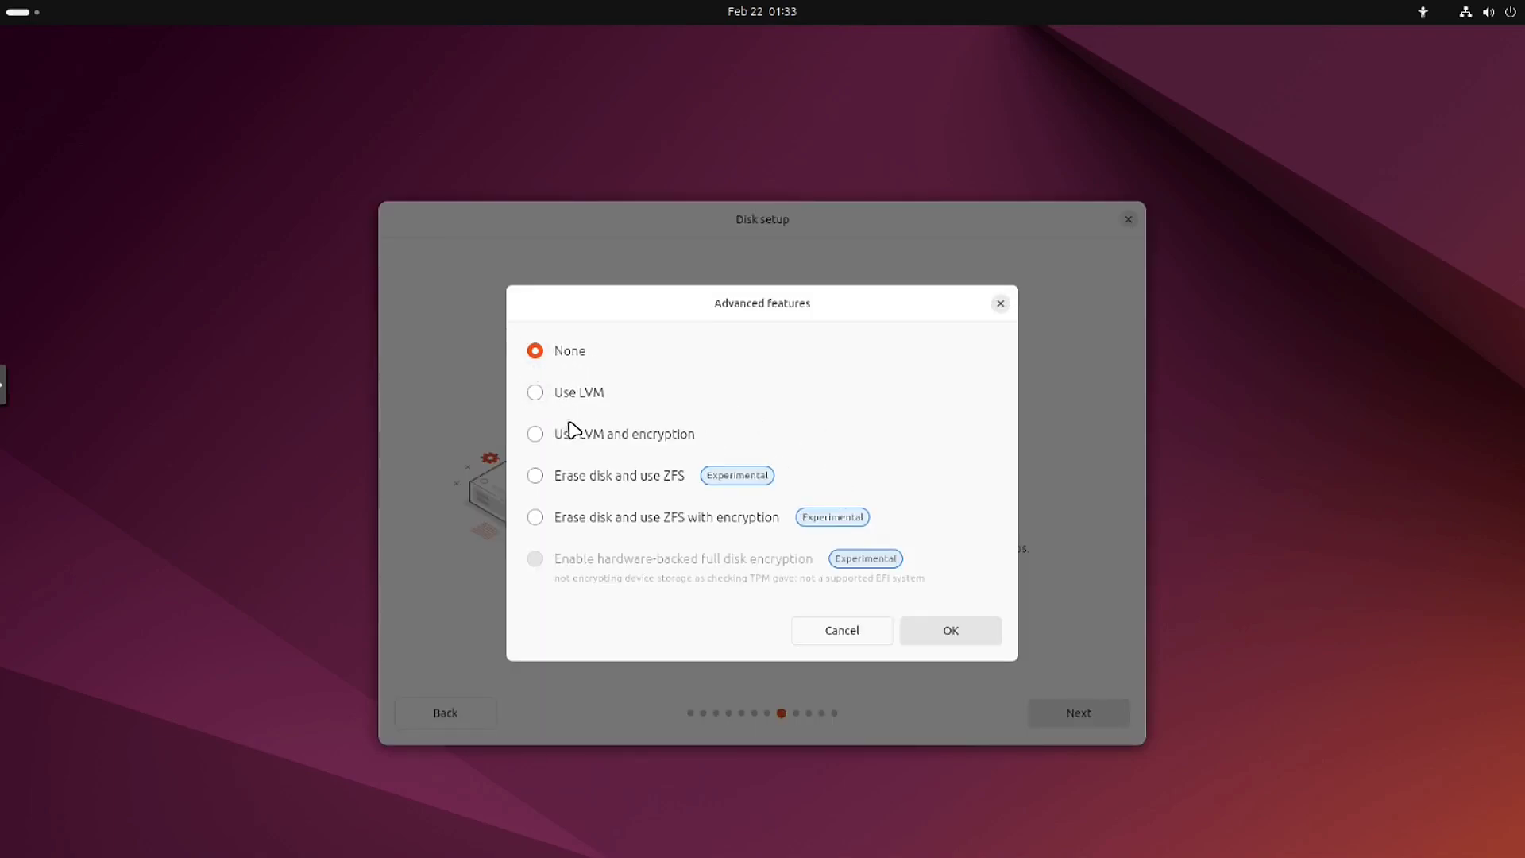
click(536, 397)
click(964, 633)
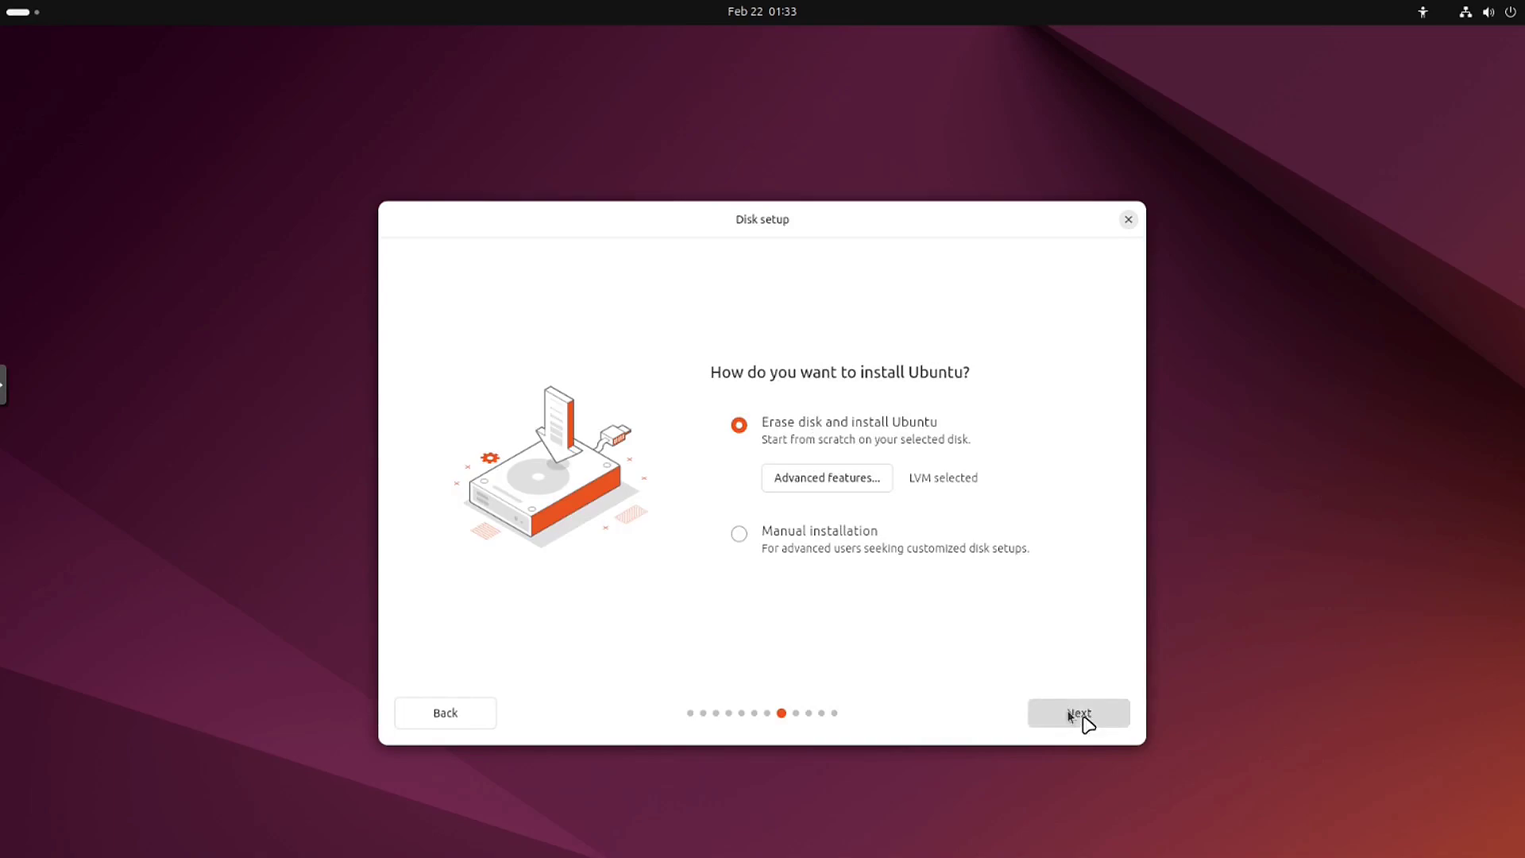
- Create the account with the user's name, computer name ubuntu and a confirmed password, keeping Los Angeles timezone
click(1099, 721)
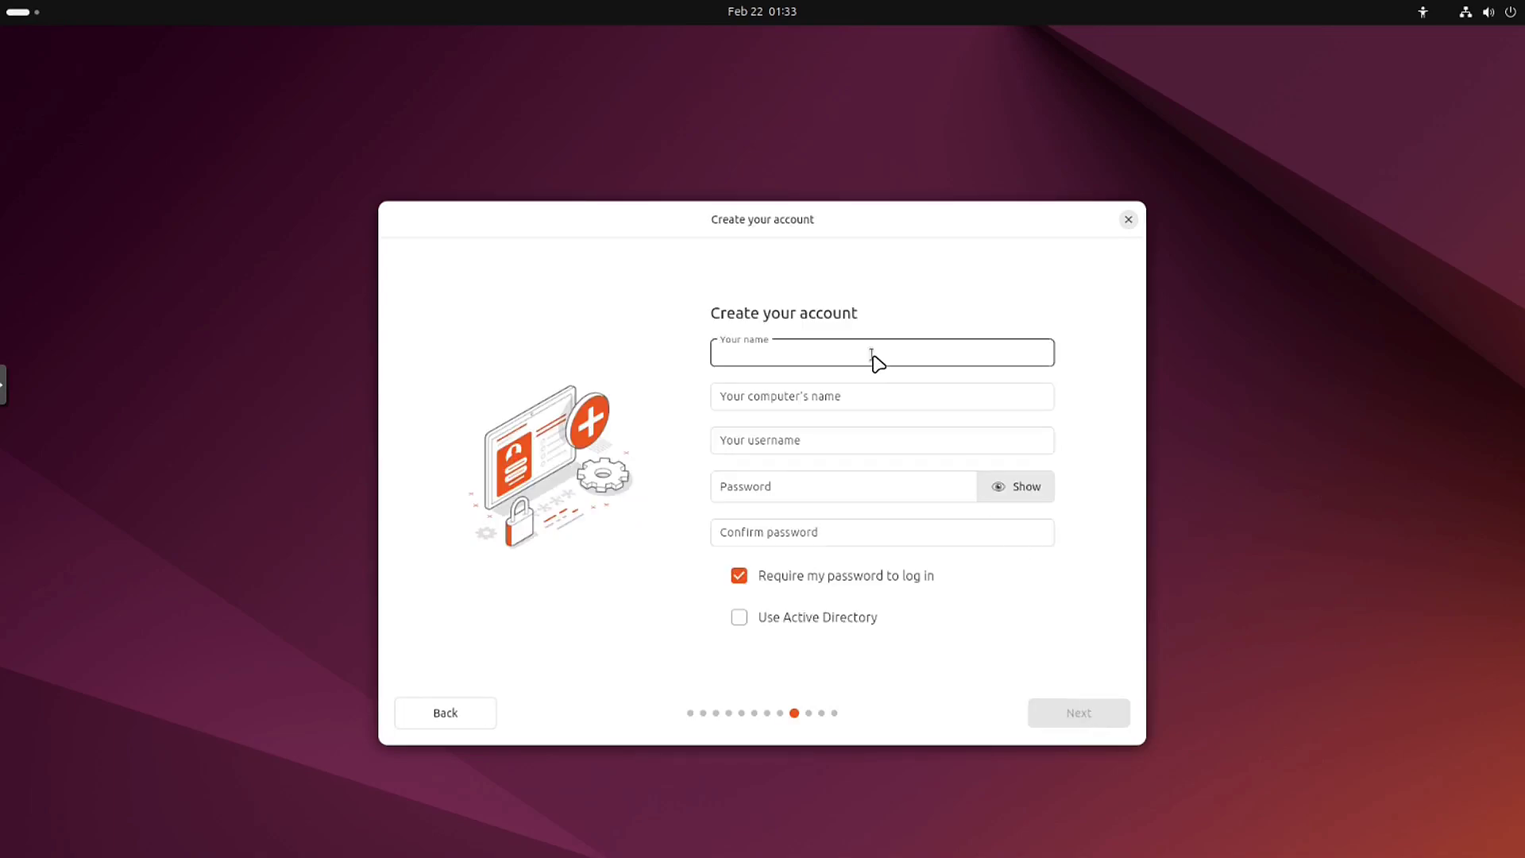
text(joshua)
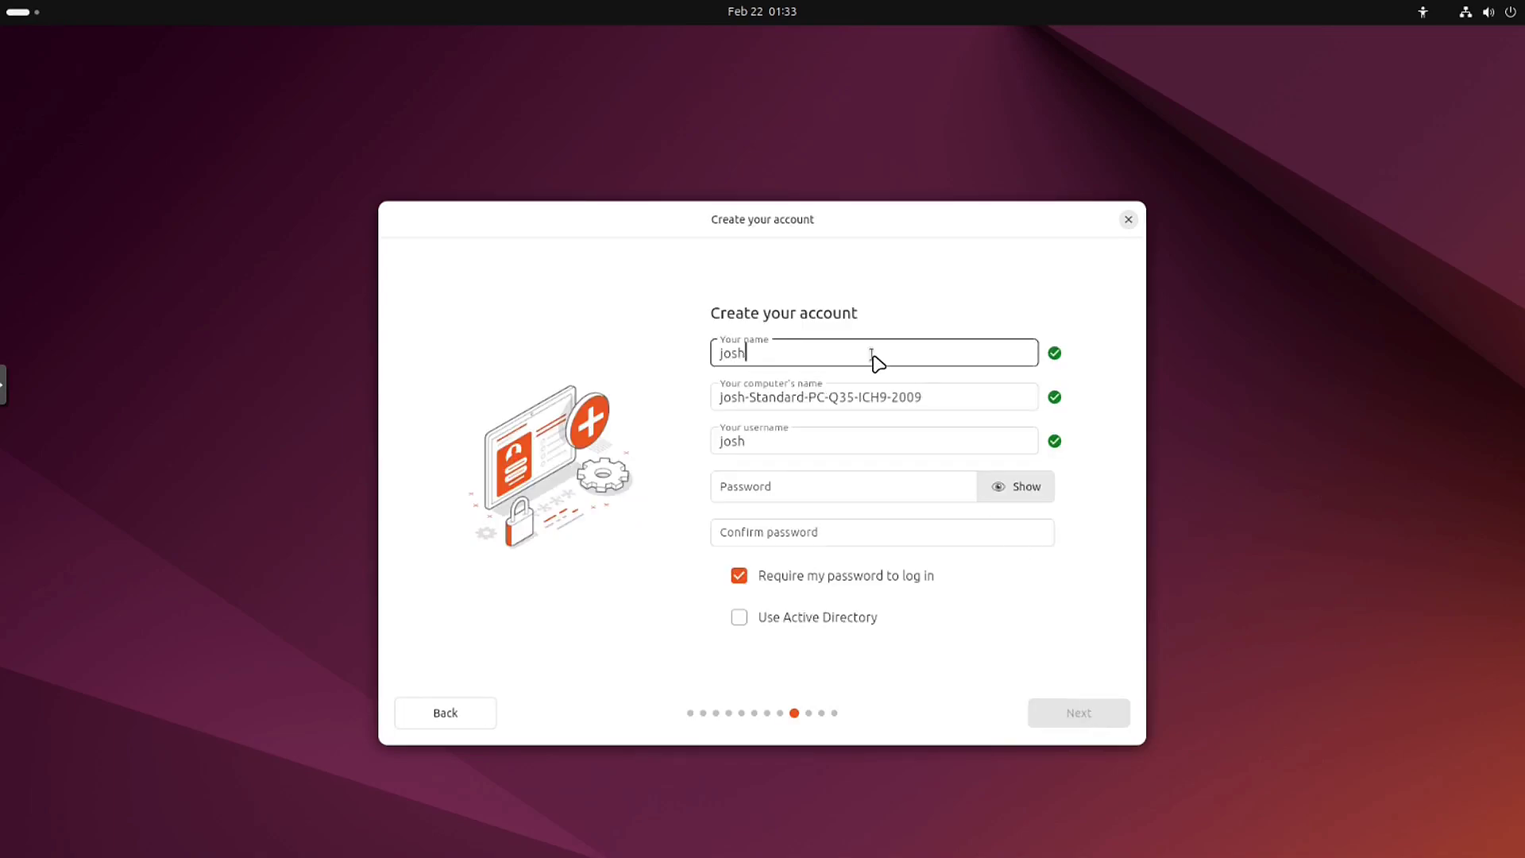
key(BackSpace)
key(BackSpace)
key(Tab)
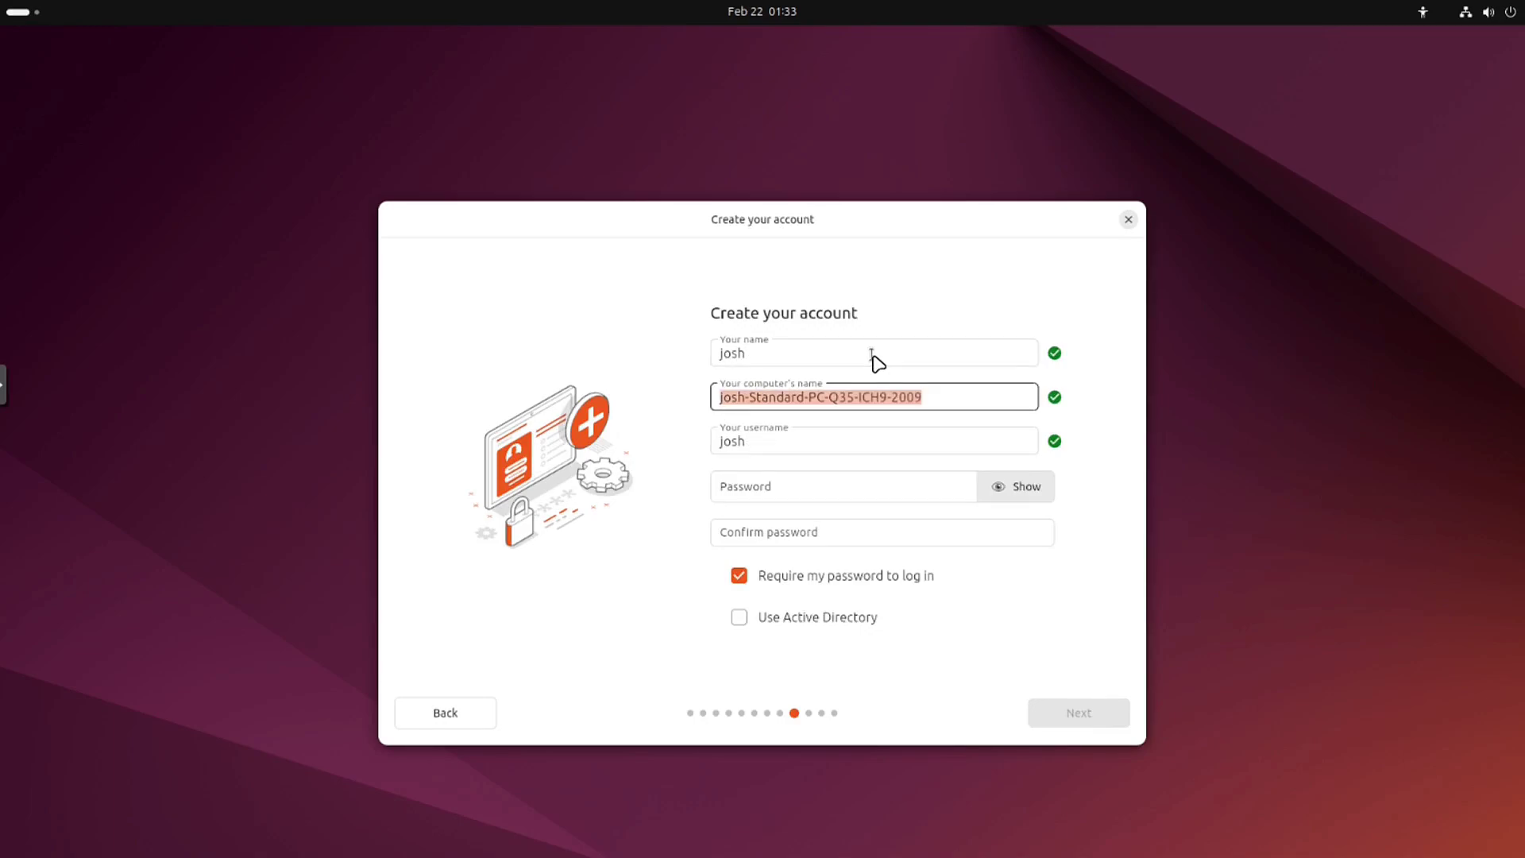
text(ub)
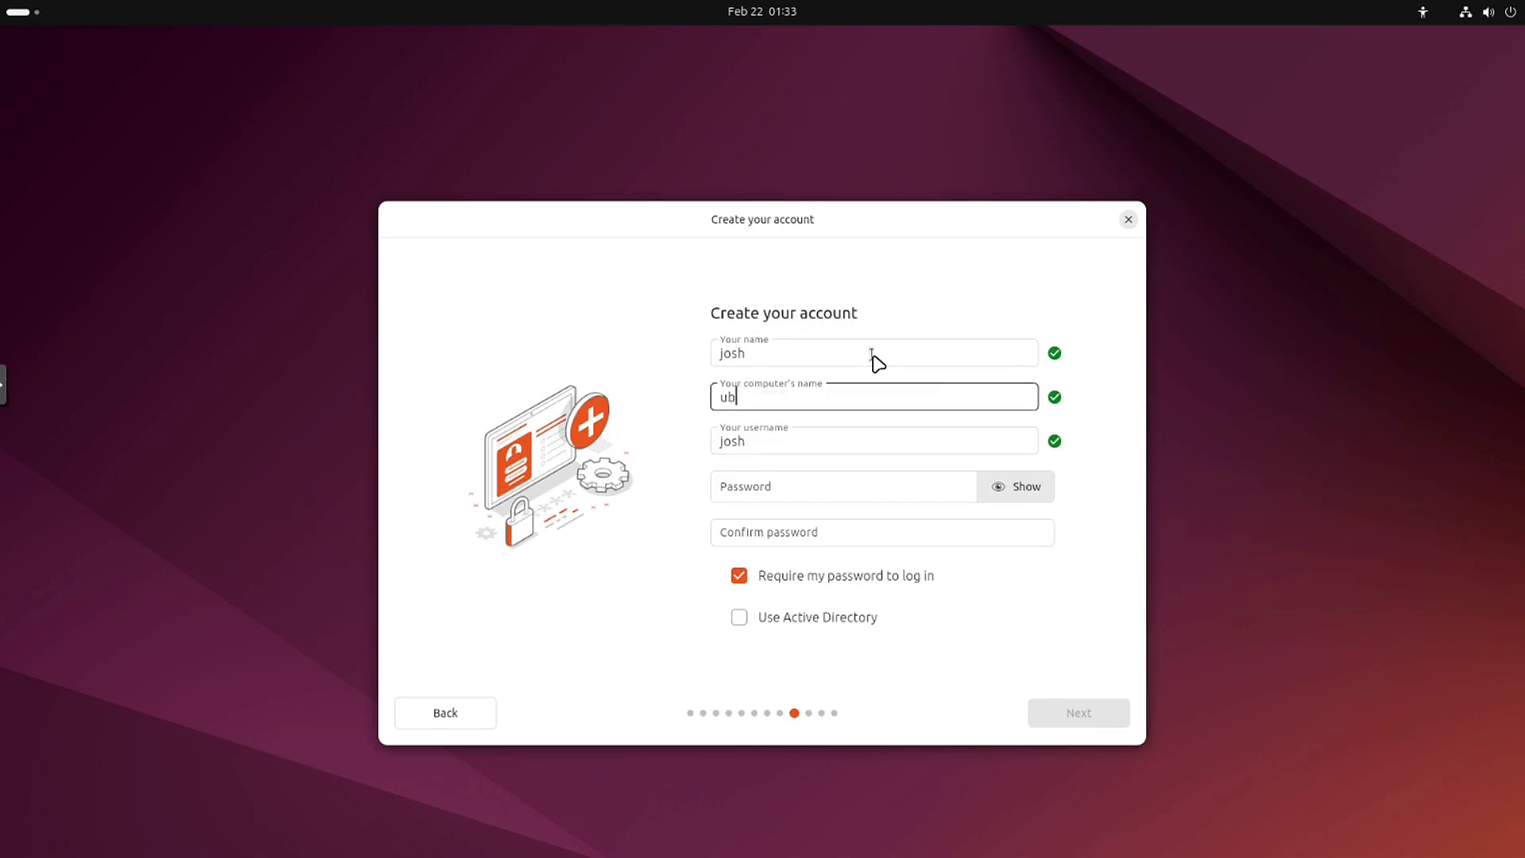
key(Tab)
key(Tab)
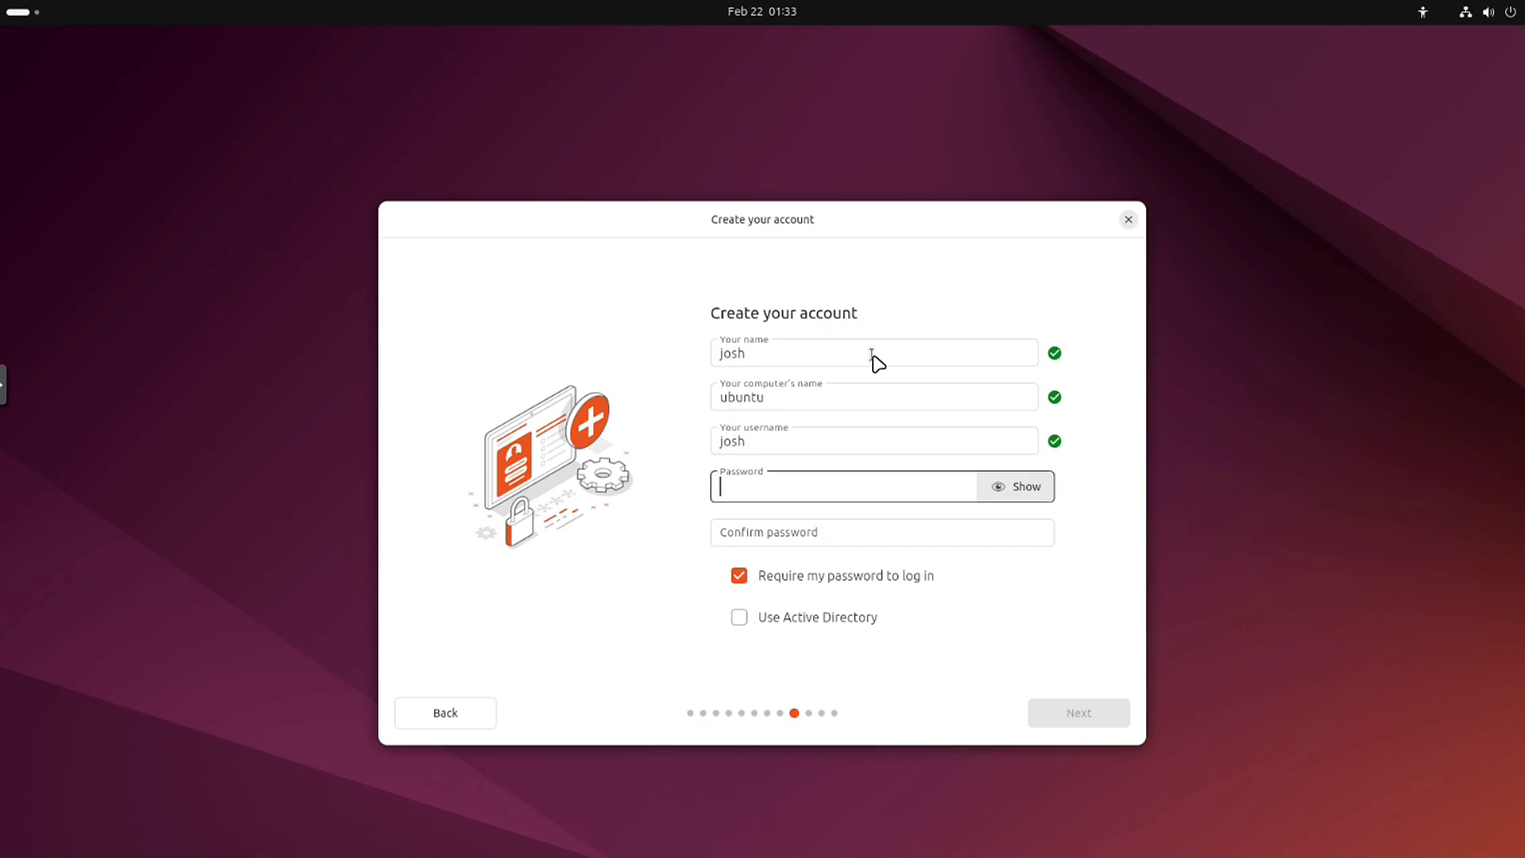
text(*********)
key(Tab)
text(*********)
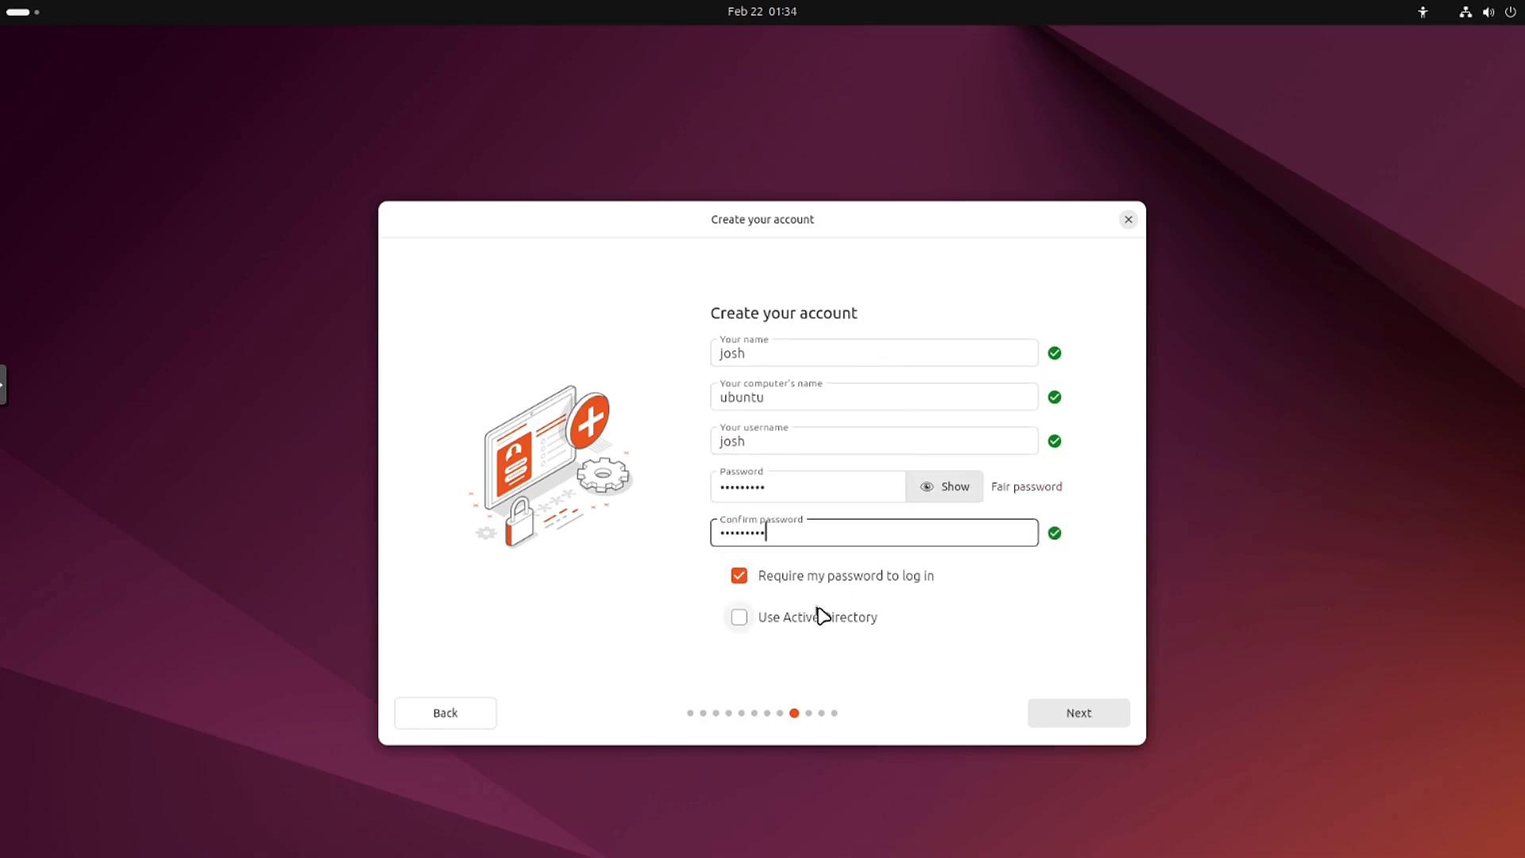
click(1095, 723)
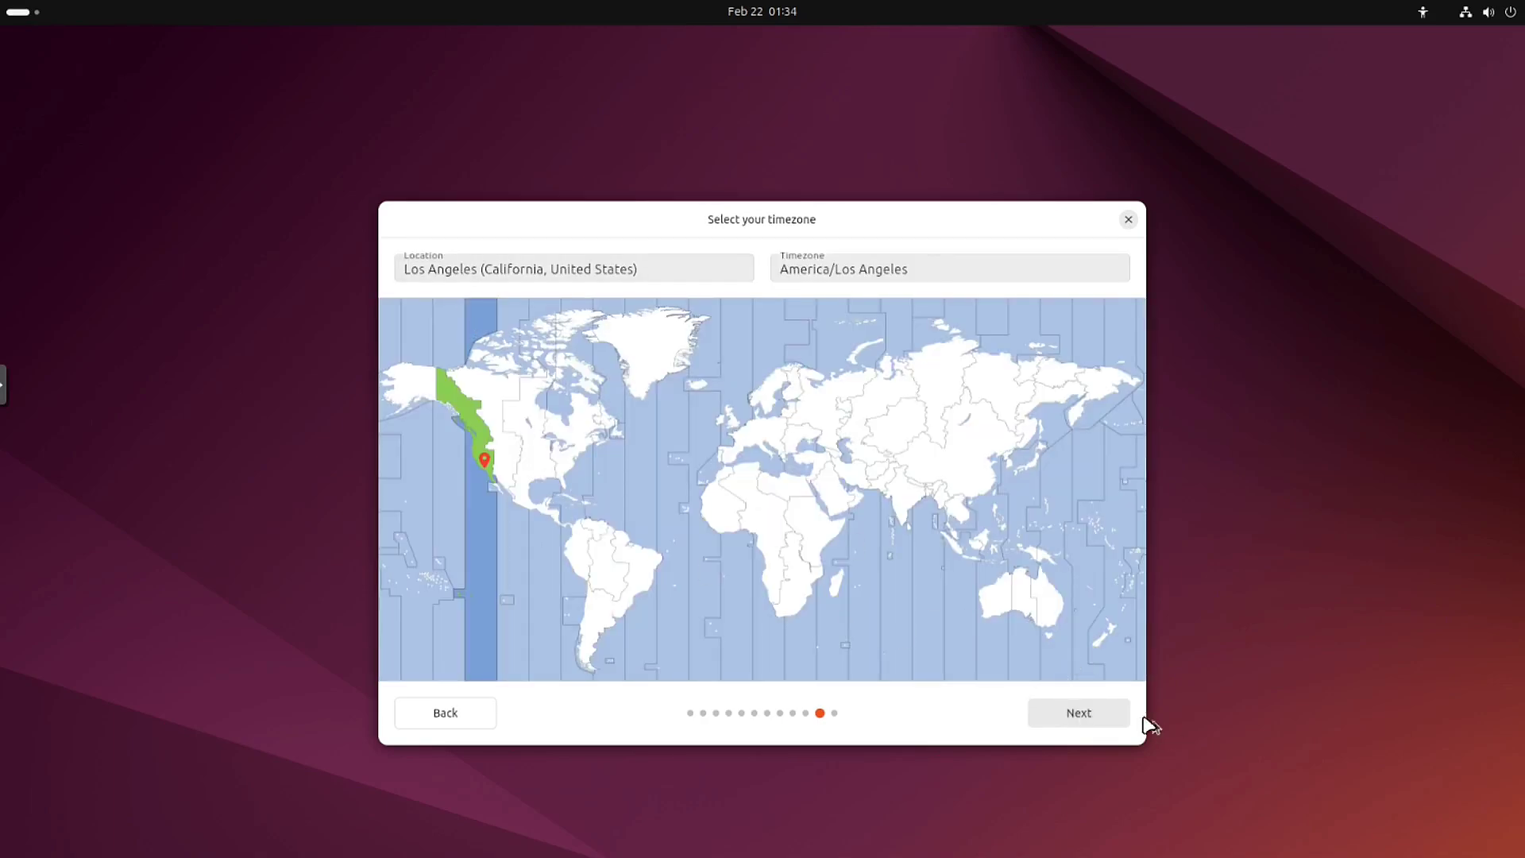
click(1095, 716)
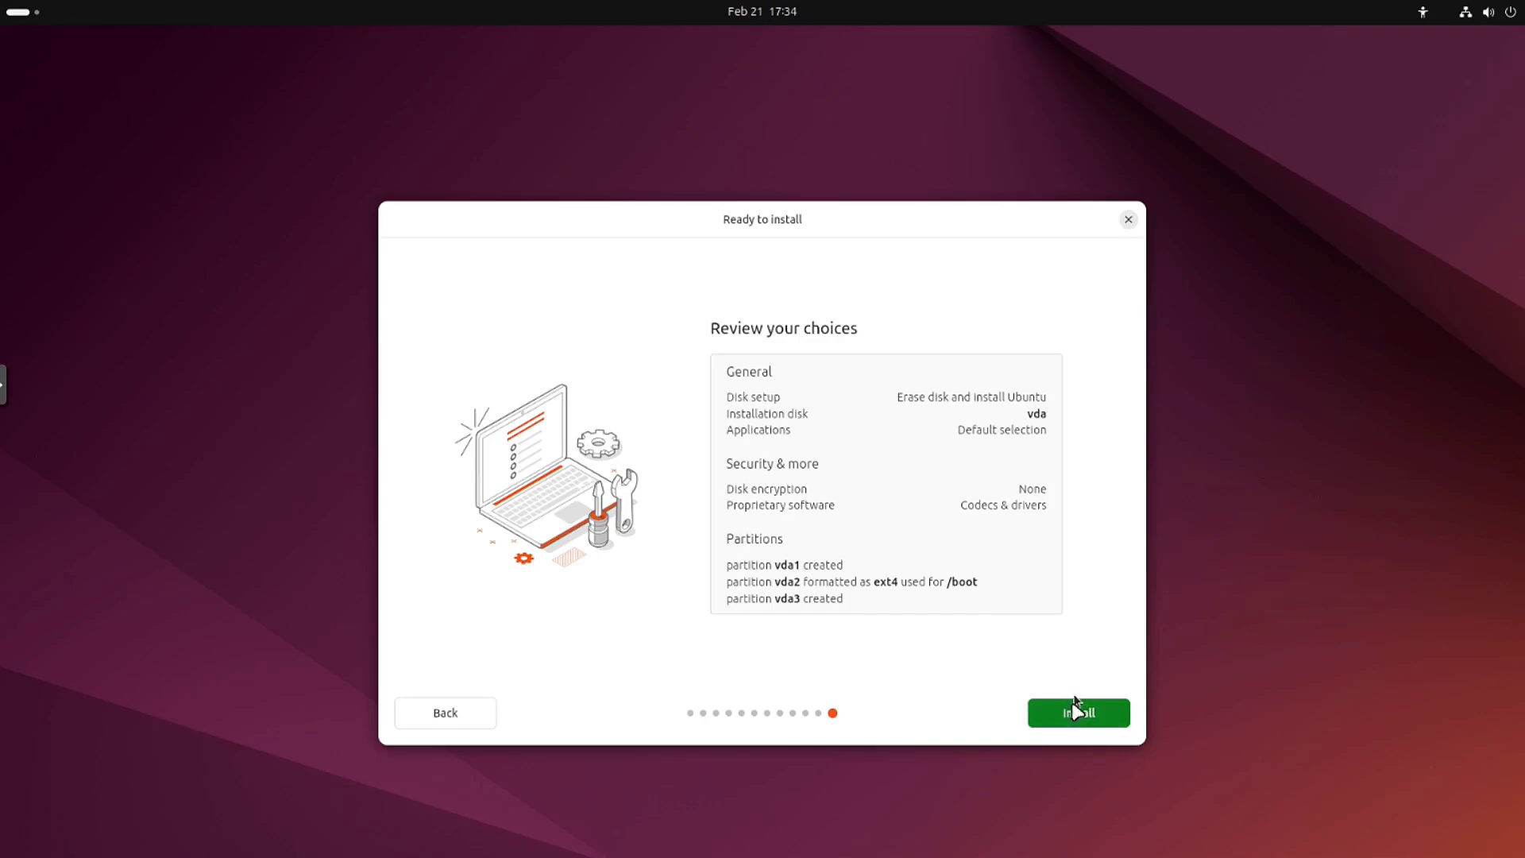
- Start the installation, briefly viewing the detailed log before returning to the slideshow
click(1082, 719)
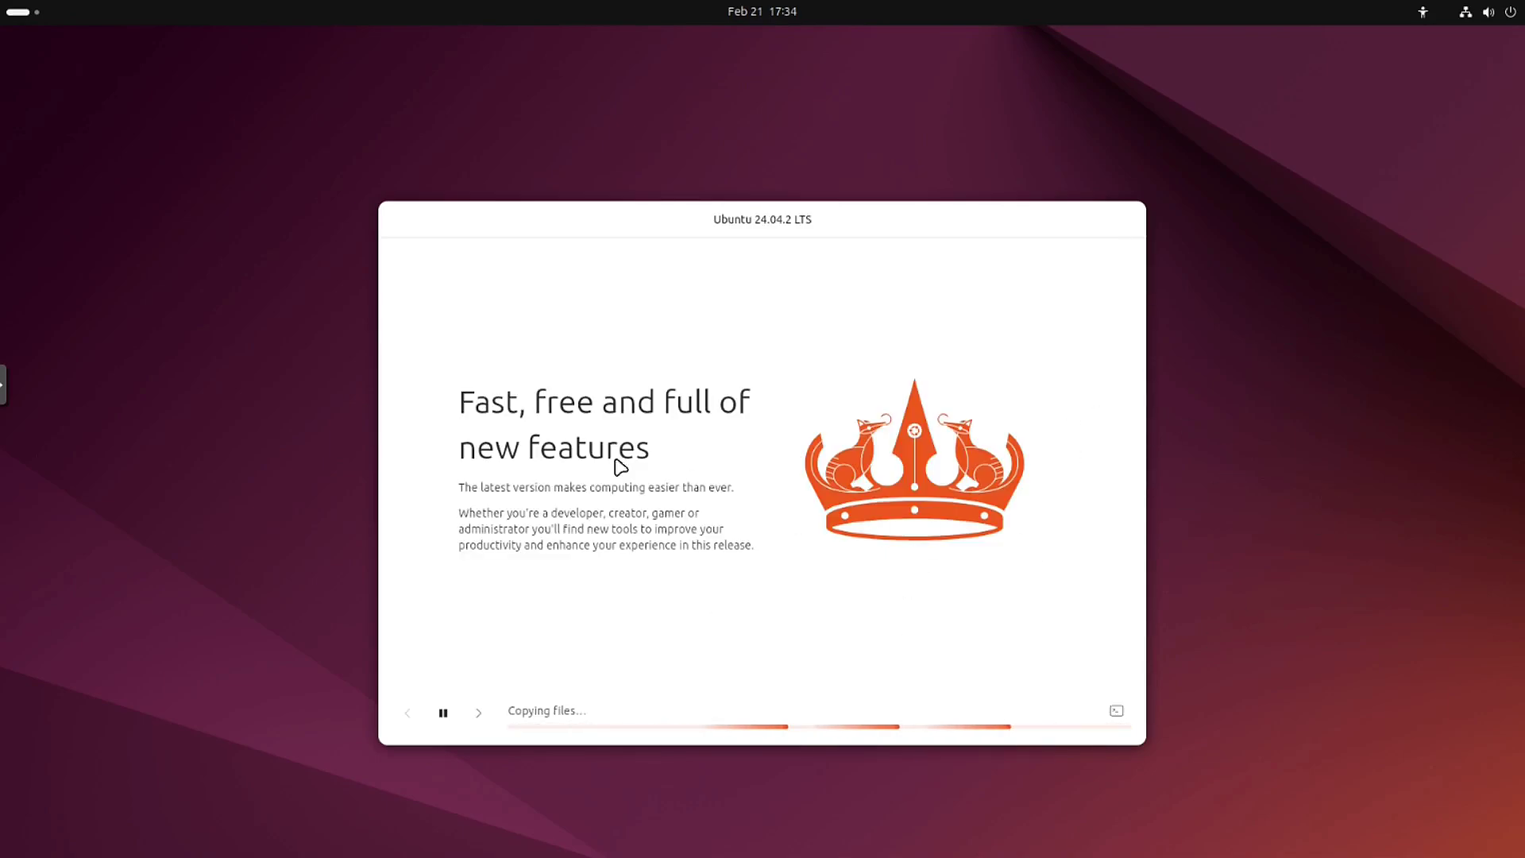
click(1117, 711)
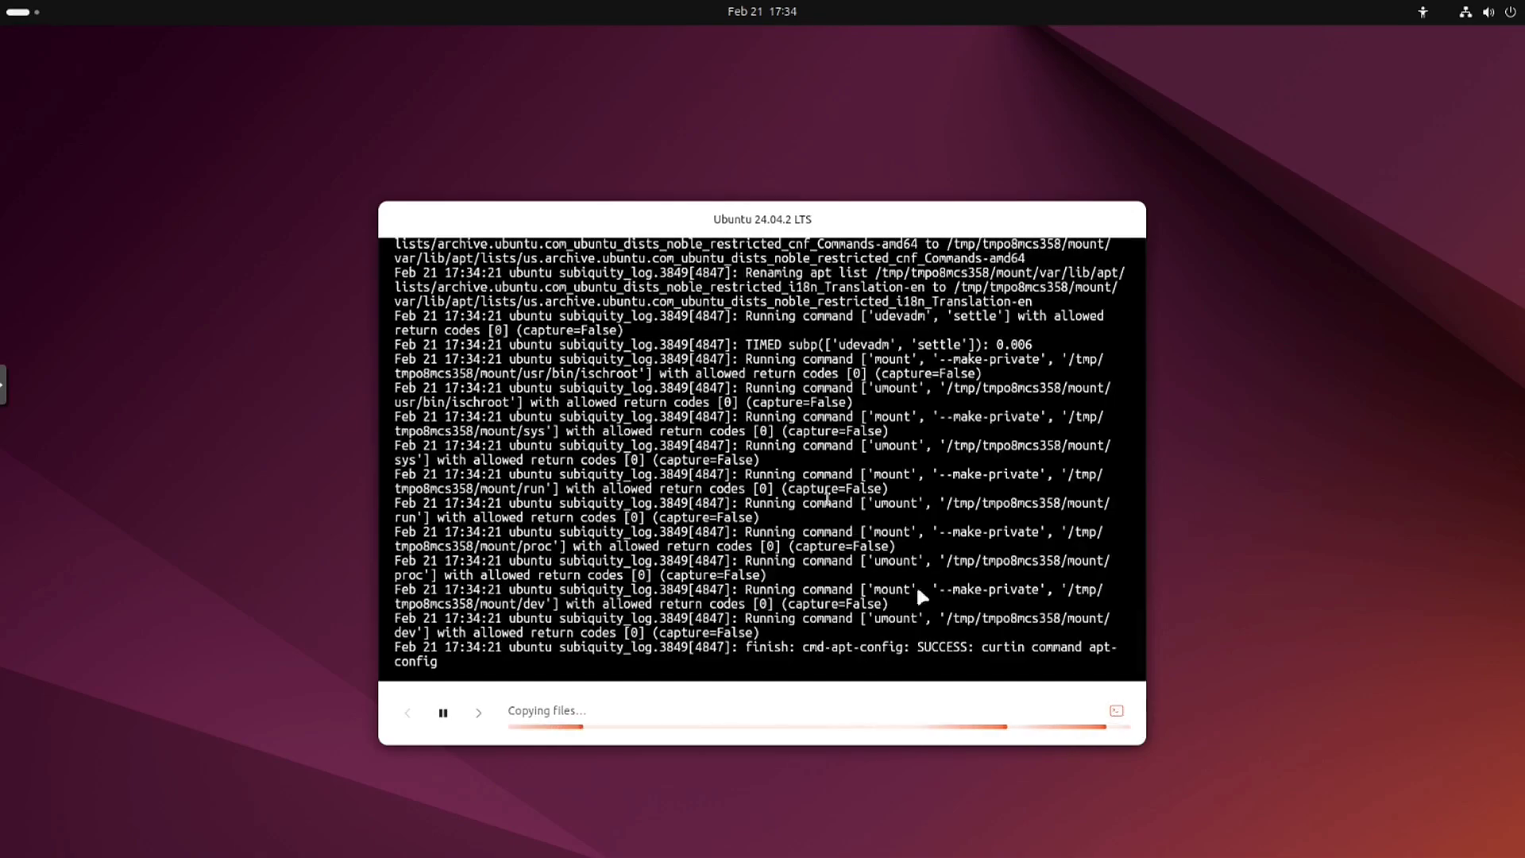
click(1117, 711)
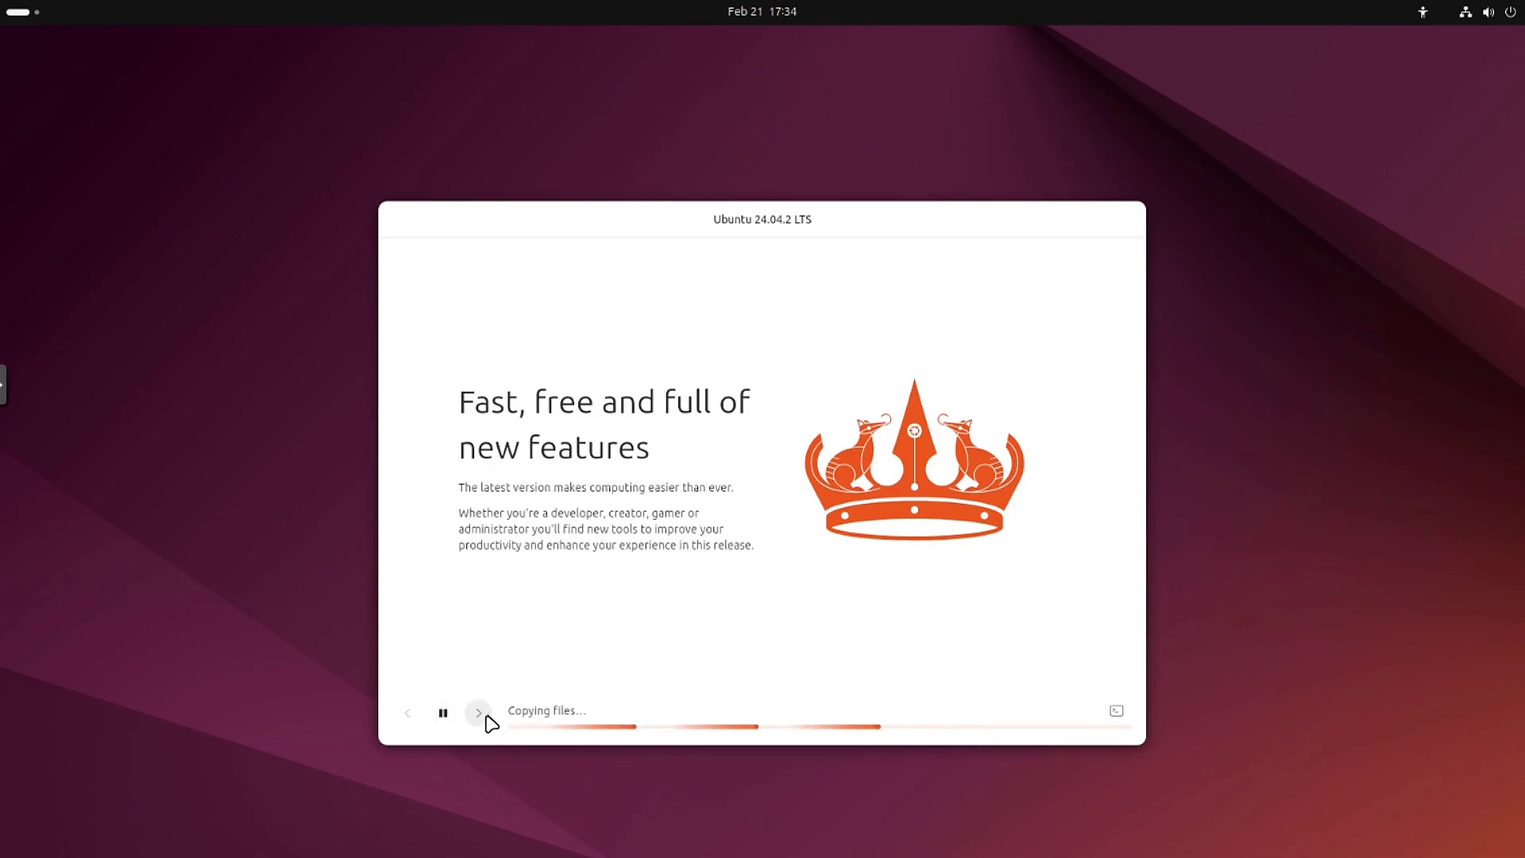